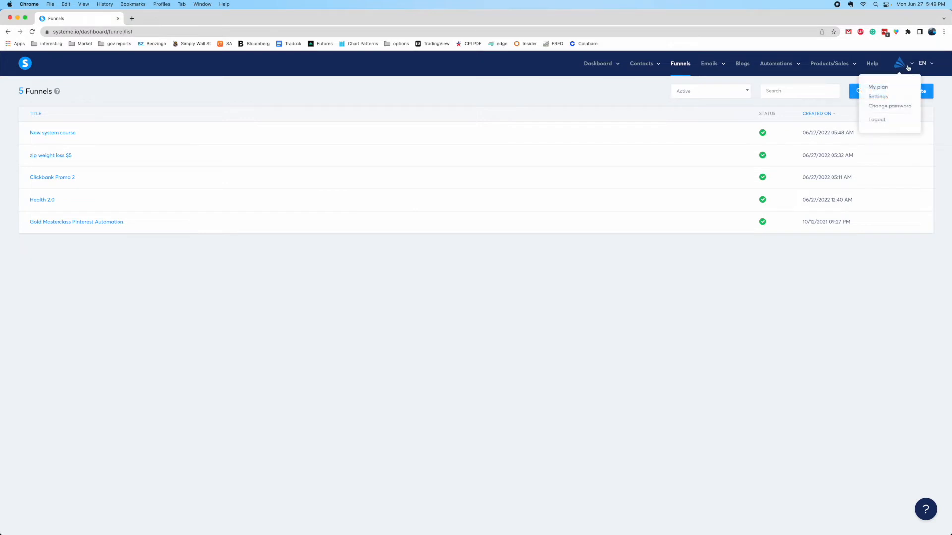
Open account Settings from the profile menu and go to Mailing settings
{"action": "left_click", "coordinate": [878, 98]}
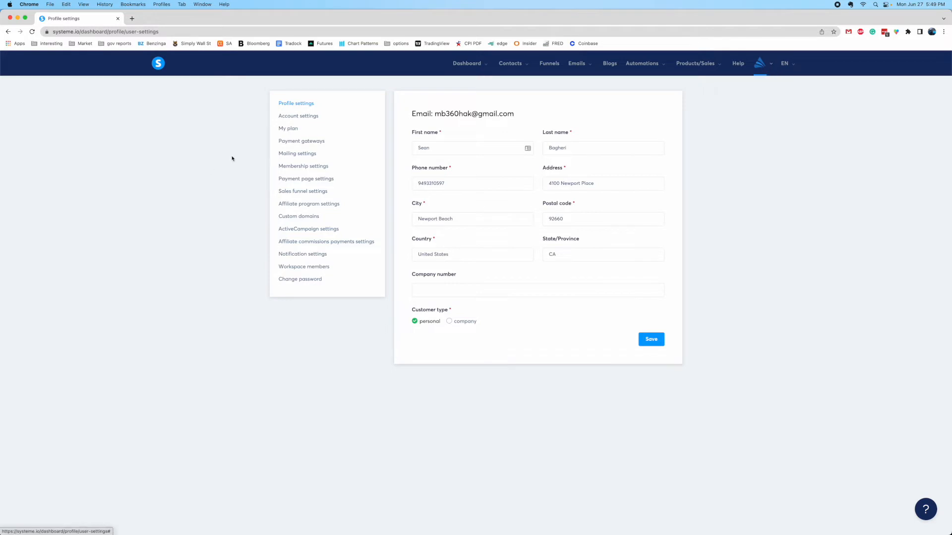
{"action": "left_click", "coordinate": [291, 157]}
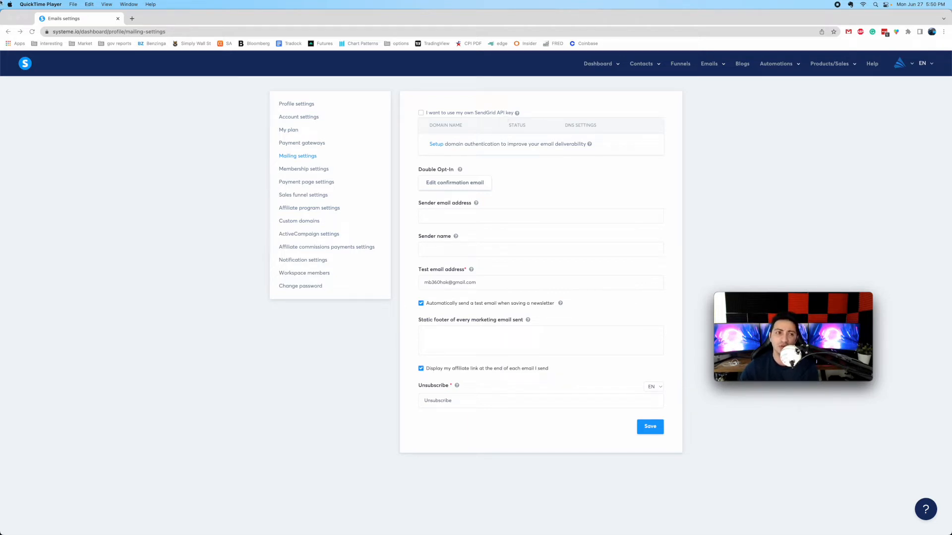
{"action": "left_click", "coordinate": [107, 22]}
{"action": "left_click", "coordinate": [131, 18]}
{"action": "type", "text": "sendgrid.com"}
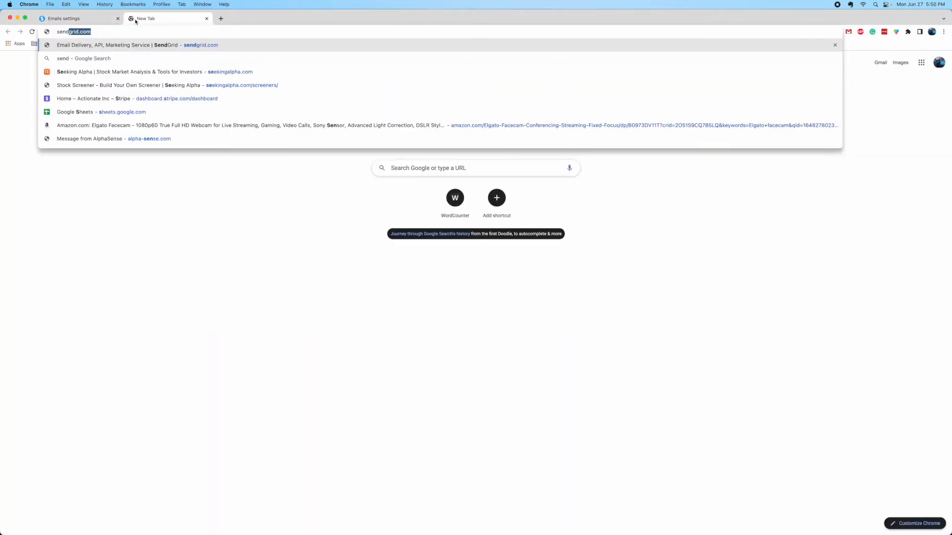
{"action": "key", "text": "Return"}
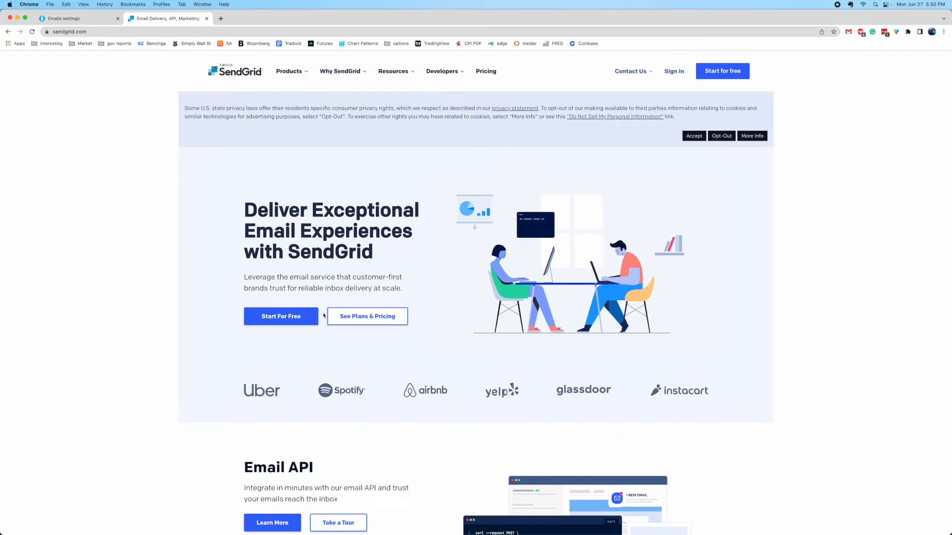
{"action": "left_click_drag", "start_coordinate": [245, 208], "coordinate": [395, 294]}
{"action": "left_click", "coordinate": [398, 295]}
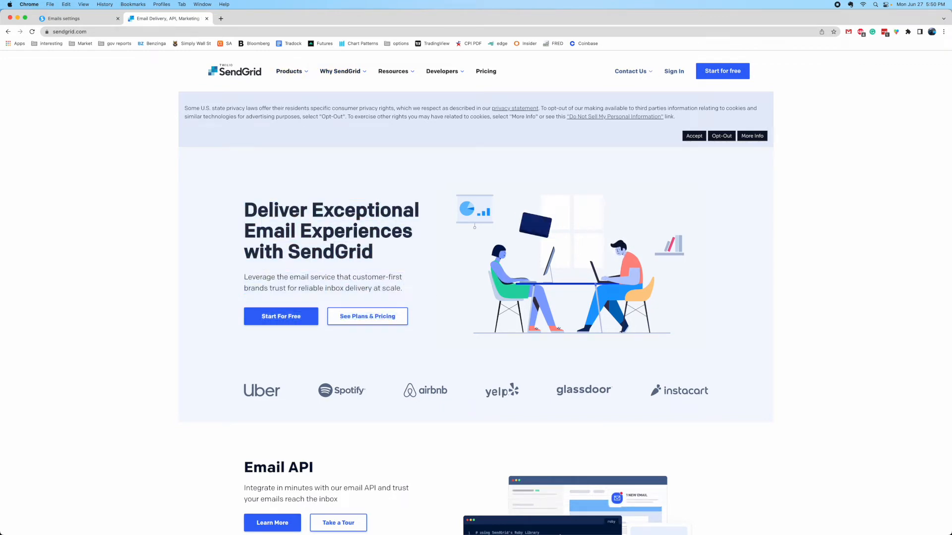
{"action": "mouse_move", "coordinate": [695, 524]}
{"action": "left_click", "coordinate": [647, 518]}
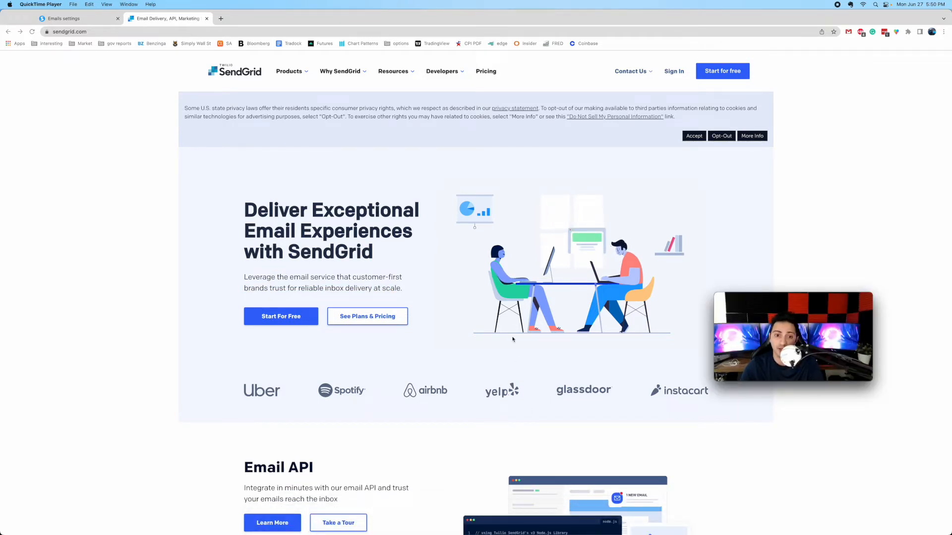
{"action": "left_click", "coordinate": [350, 322]}
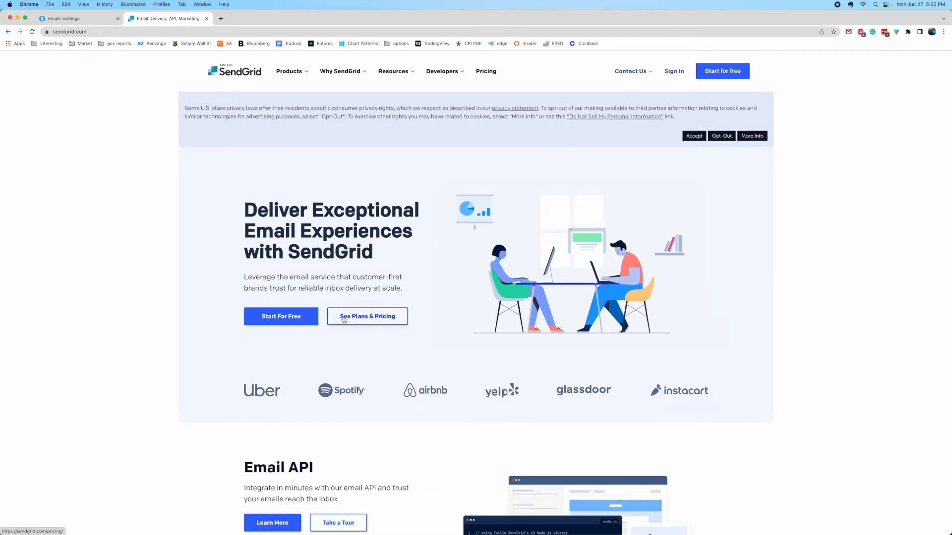
{"action": "left_click", "coordinate": [345, 320]}
{"action": "scroll", "coordinate": [322, 376], "scroll_direction": "down", "scroll_amount": 1}
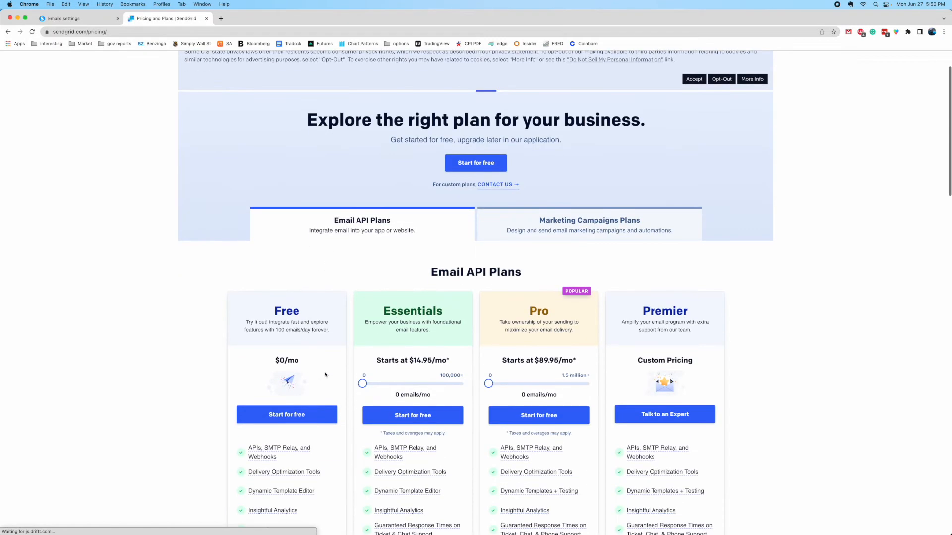
{"action": "scroll", "coordinate": [388, 337], "scroll_direction": "down", "scroll_amount": 2}
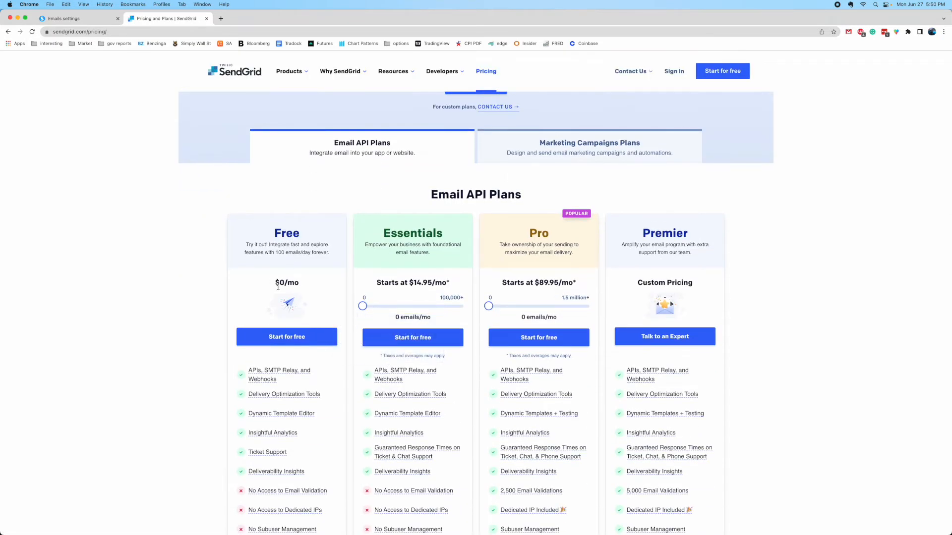
{"action": "scroll", "coordinate": [242, 291], "scroll_direction": "down", "scroll_amount": 2}
{"action": "mouse_move", "coordinate": [273, 294]}
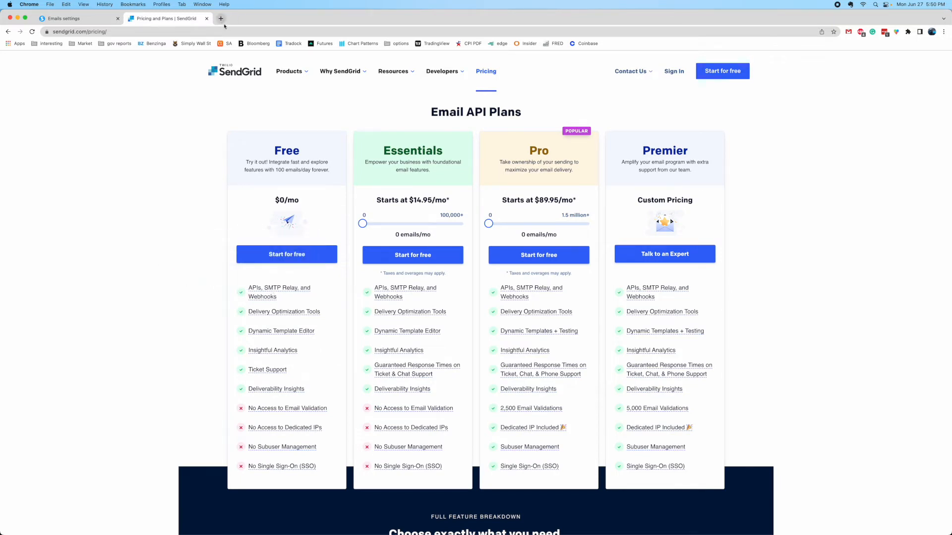
{"action": "left_click", "coordinate": [207, 19]}
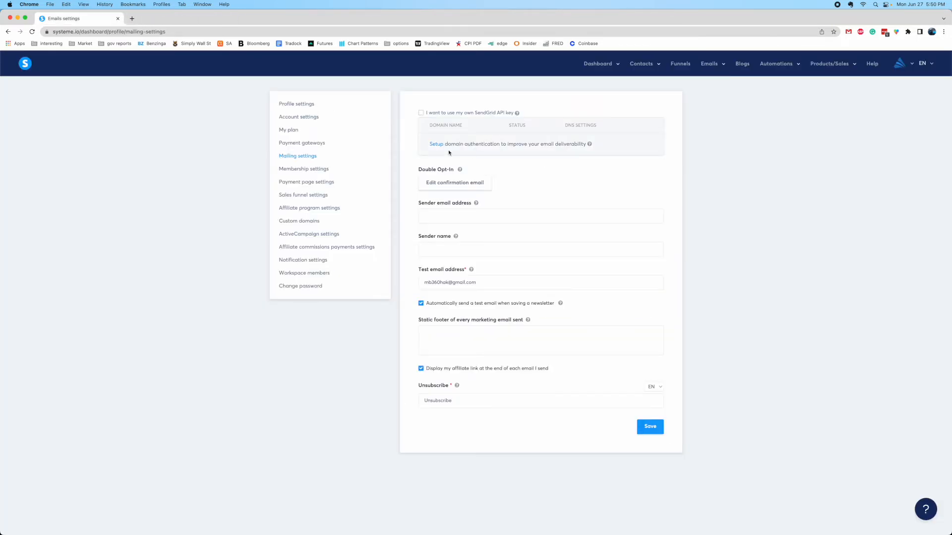
Tick 'I want to use my own SendGrid API key' so the empty API key field appears
{"action": "left_click", "coordinate": [446, 113]}
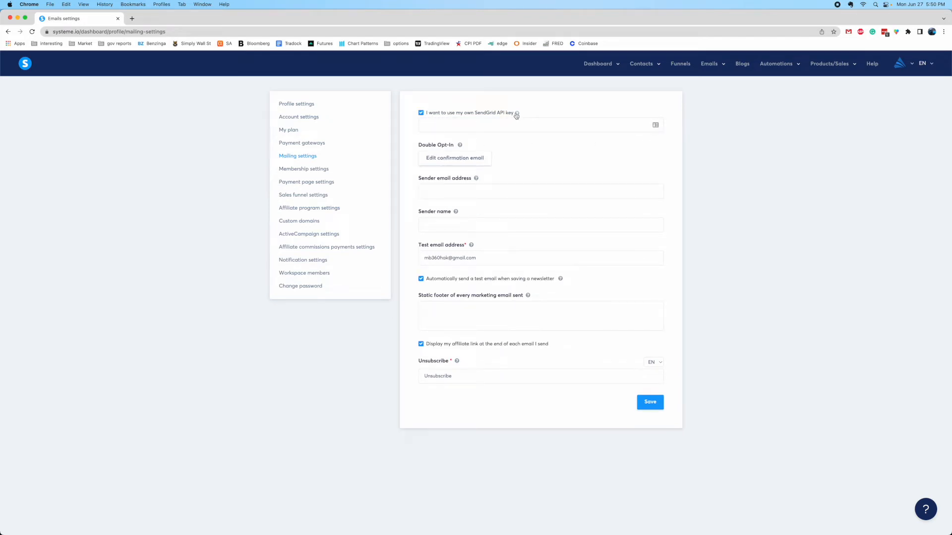
{"action": "left_click", "coordinate": [648, 518]}
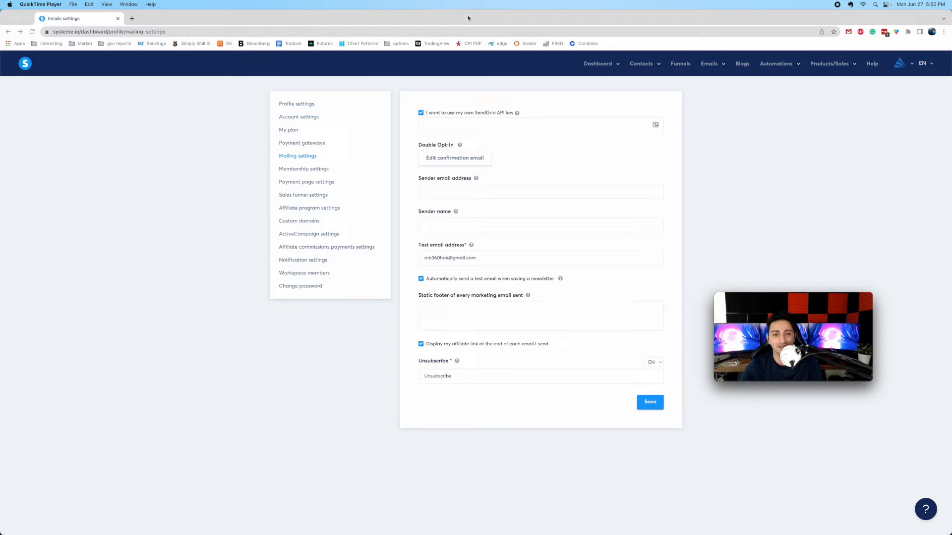
{"action": "left_click", "coordinate": [421, 113]}
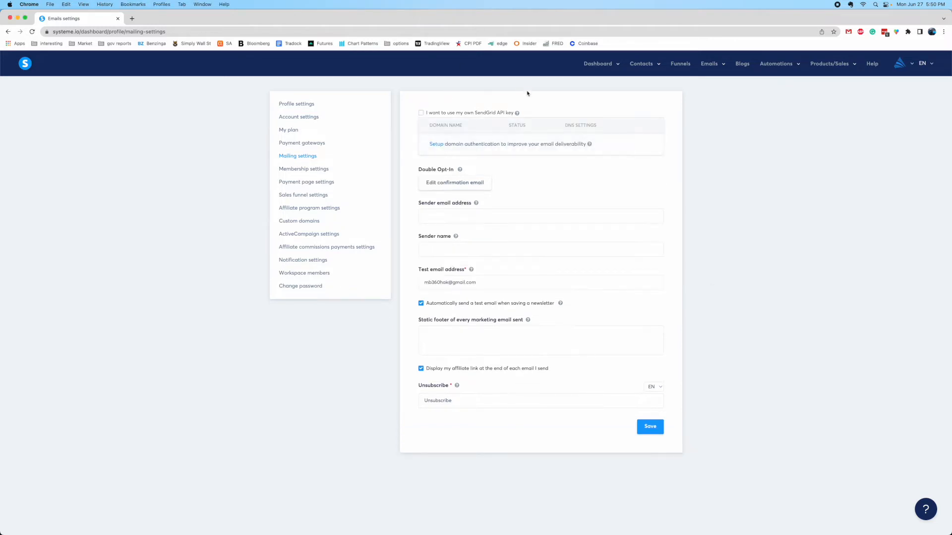
{"action": "left_click", "coordinate": [448, 112]}
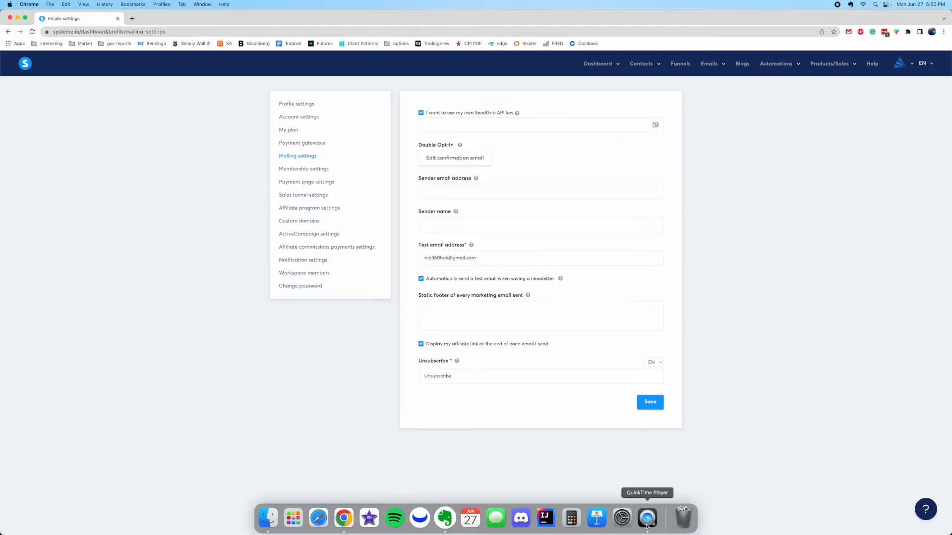
{"action": "left_click", "coordinate": [650, 518]}
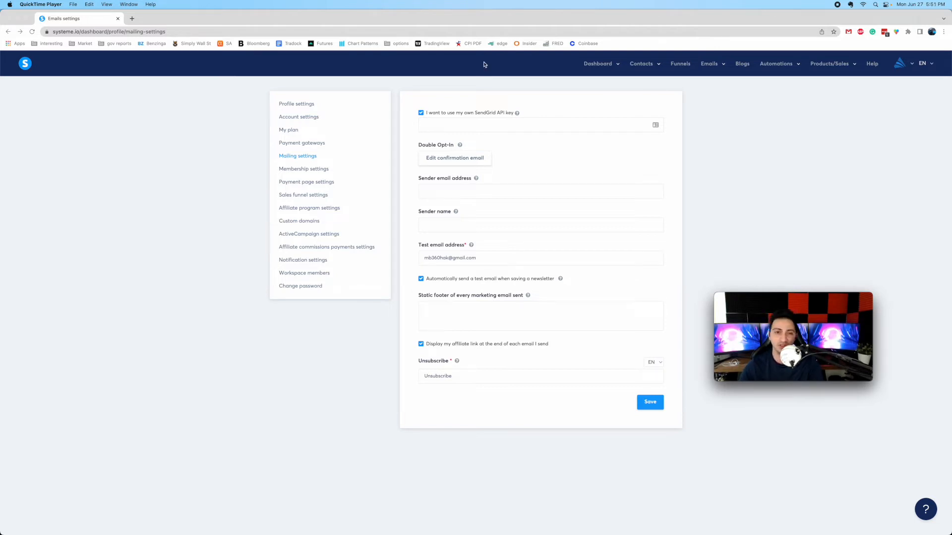
{"action": "left_click", "coordinate": [790, 112]}
{"action": "mouse_move", "coordinate": [716, 70]}
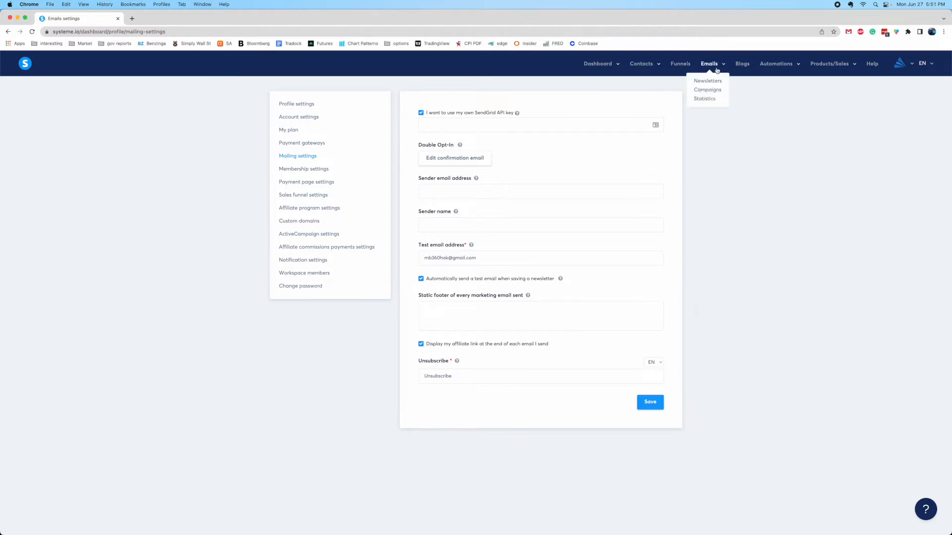
Create the campaign 'Clickbank Promotion 2' under Emails > Campaigns and open its empty email list
{"action": "left_click", "coordinate": [702, 92]}
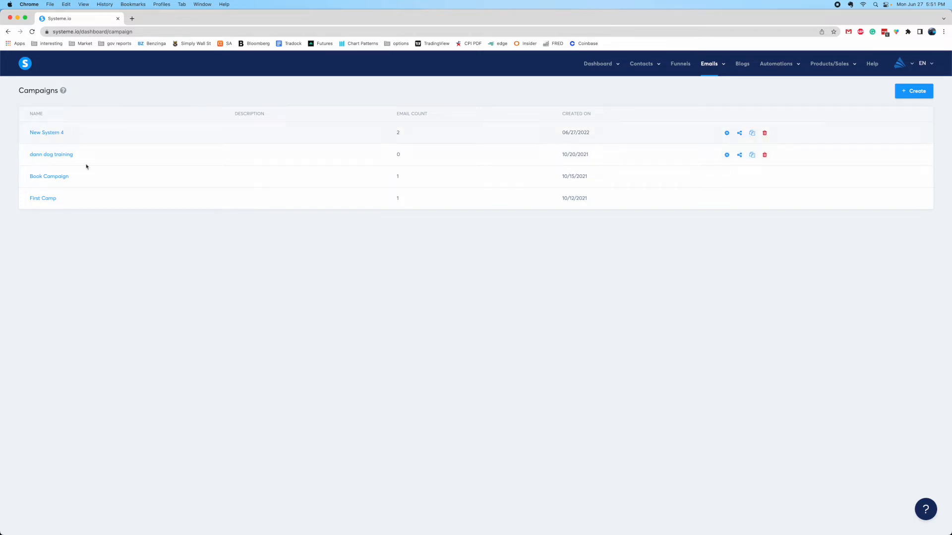
{"action": "left_click", "coordinate": [916, 97]}
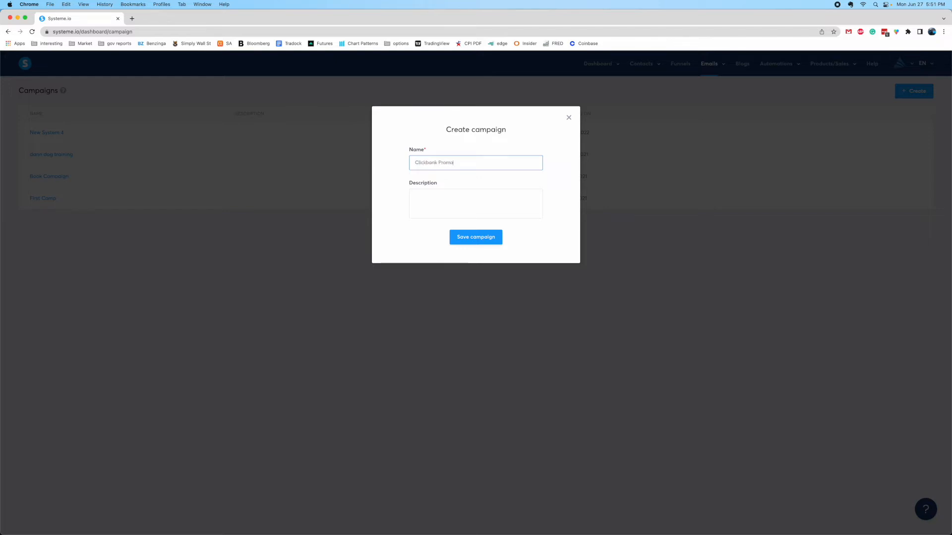
{"action": "key", "text": "Return"}
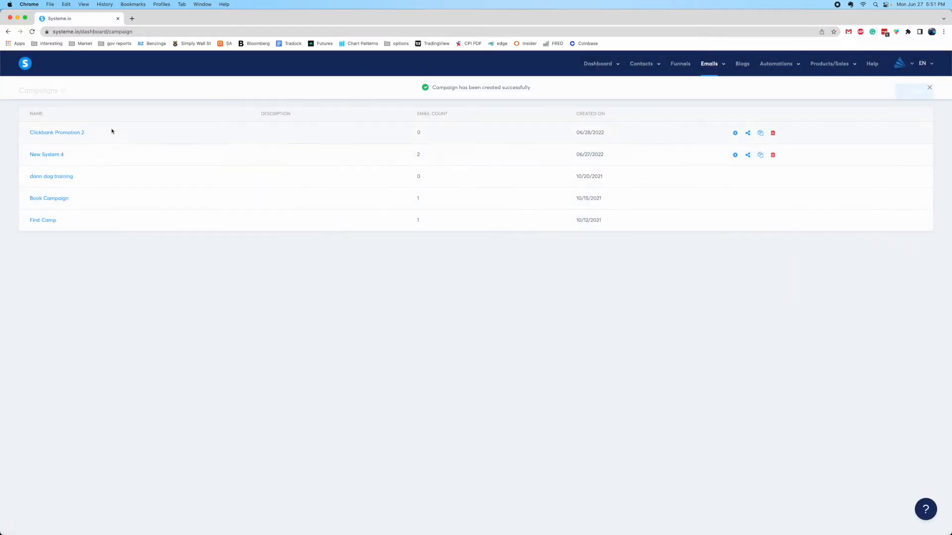
{"action": "left_click", "coordinate": [69, 133]}
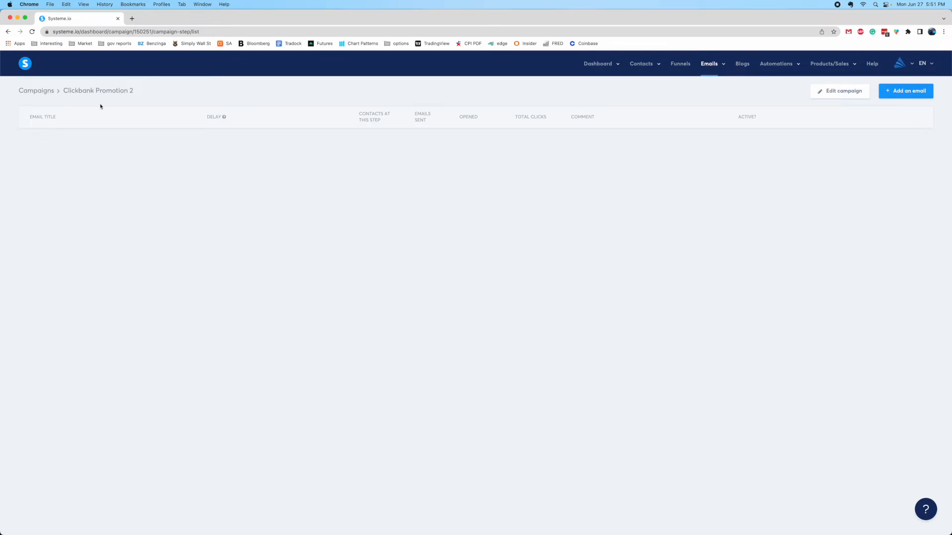
Add a new campaign email and fill in the sender name and sender e-mail address
{"action": "left_click", "coordinate": [888, 97]}
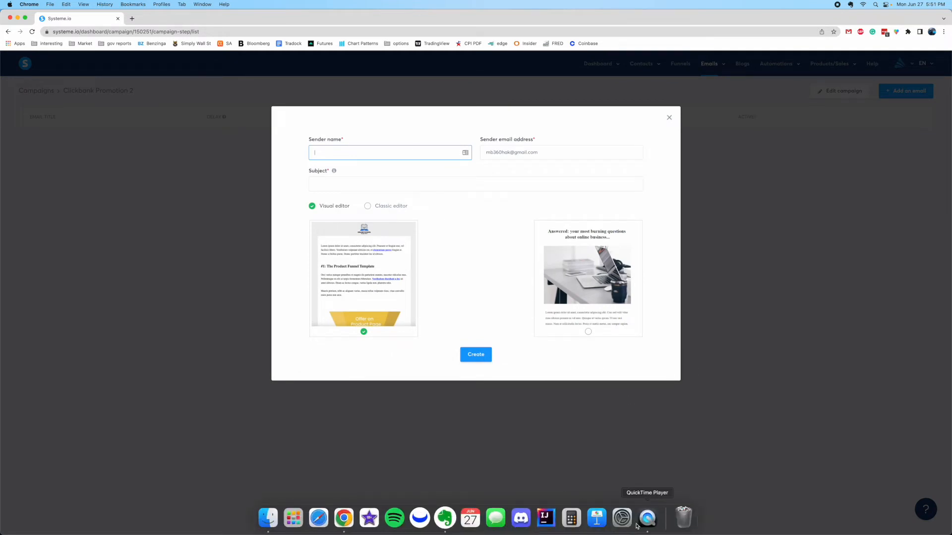
{"action": "left_click", "coordinate": [646, 518]}
{"action": "left_click", "coordinate": [340, 153]}
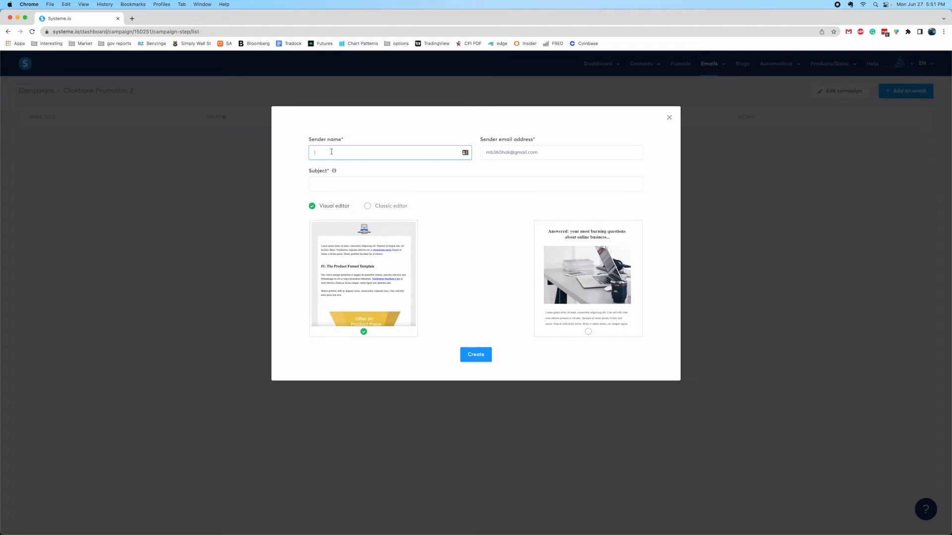
{"action": "key", "text": "Tab"}
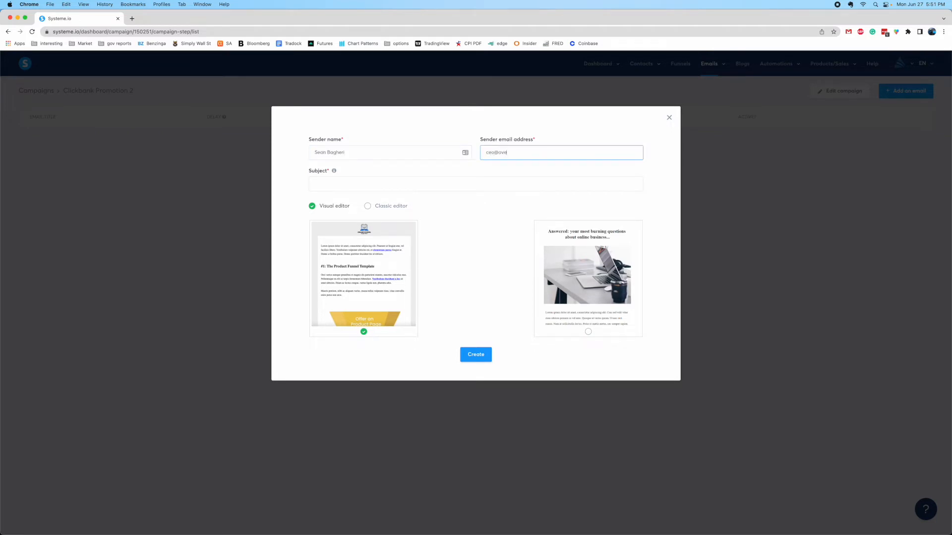
{"action": "left_click", "coordinate": [468, 182]}
{"action": "left_click_drag", "start_coordinate": [534, 150], "coordinate": [485, 151]}
{"action": "left_click", "coordinate": [641, 517]}
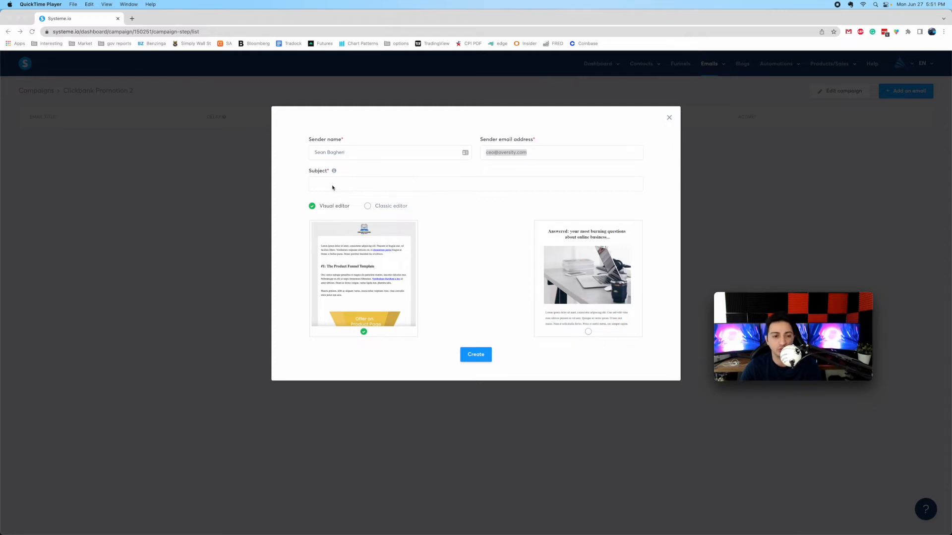
Enter the subject 'Here's your free video' and create the email with the Visual editor template
{"action": "left_click", "coordinate": [331, 187]}
{"action": "left_click", "coordinate": [328, 185]}
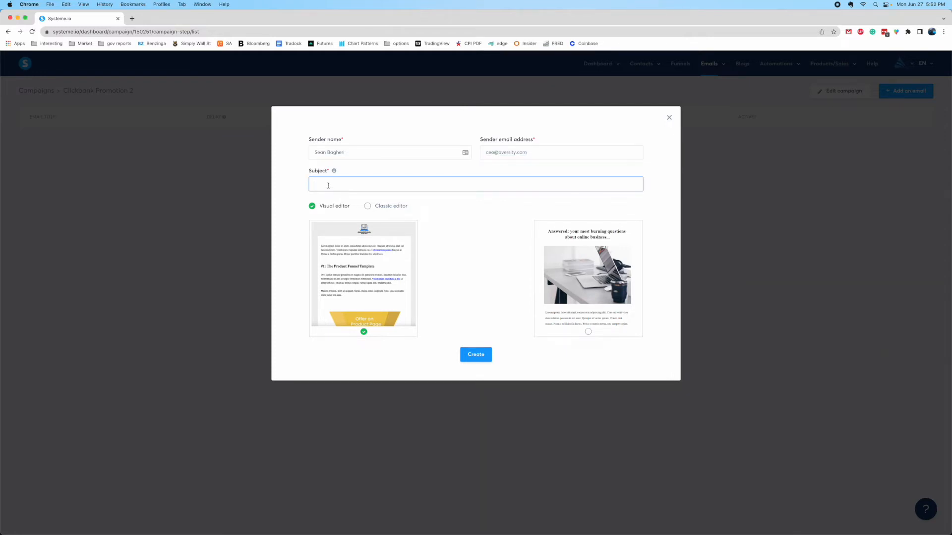
{"action": "type", "text": "He"}
{"action": "key", "text": "BackSpace"}
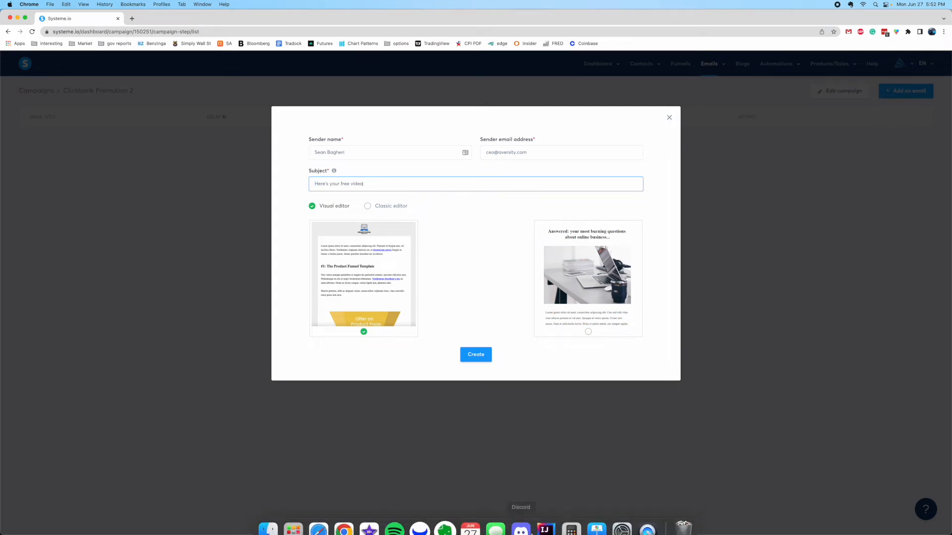
{"action": "left_click", "coordinate": [629, 521]}
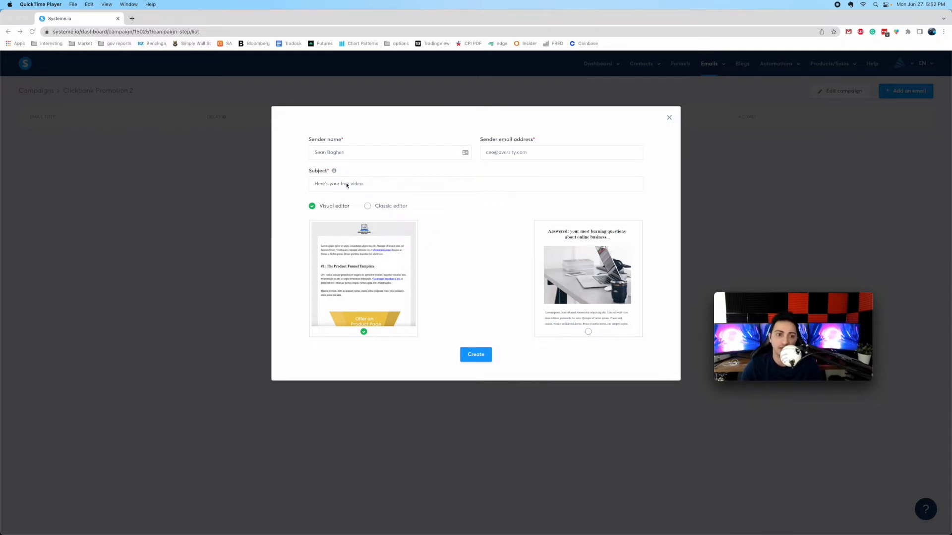
{"action": "left_click", "coordinate": [469, 279]}
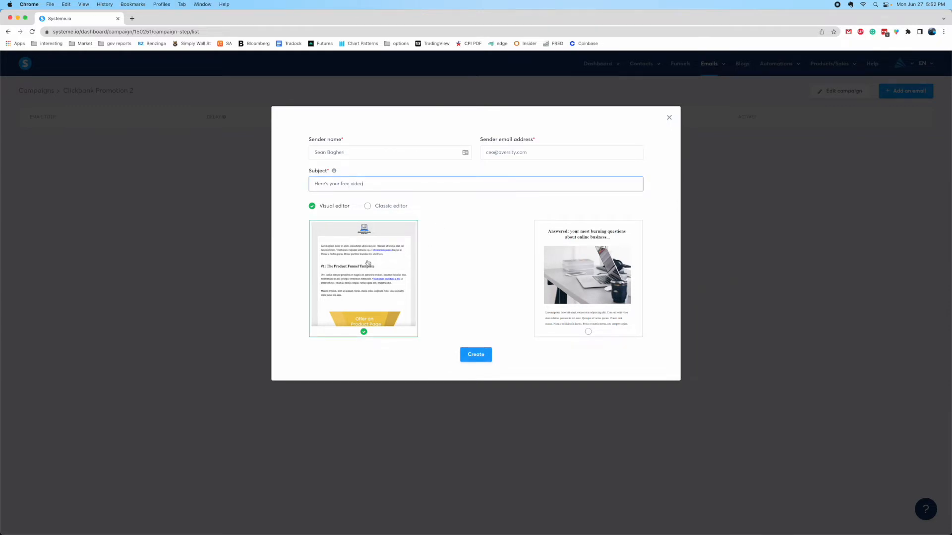
{"action": "left_click", "coordinate": [476, 354]}
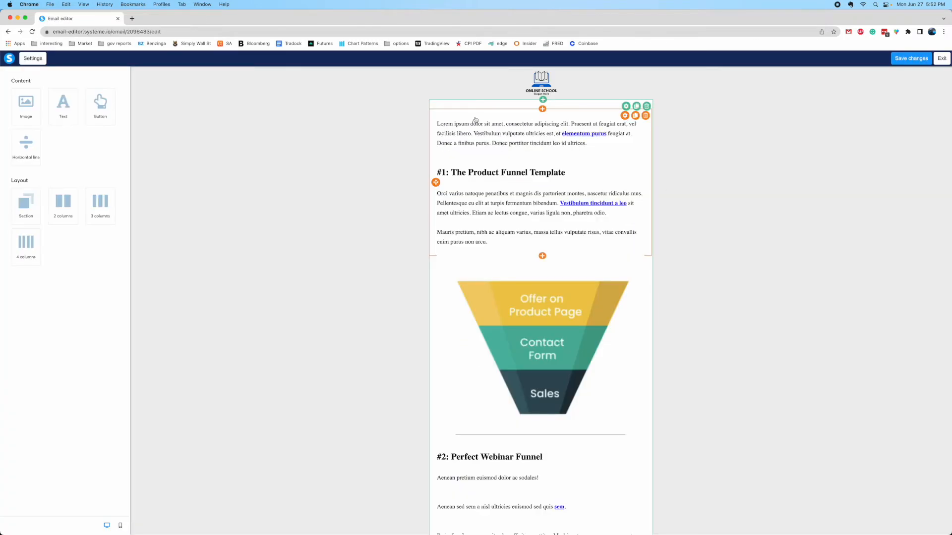
Delete the logo row from the top of the email template and exit the visual editor
{"action": "left_click", "coordinate": [641, 77]}
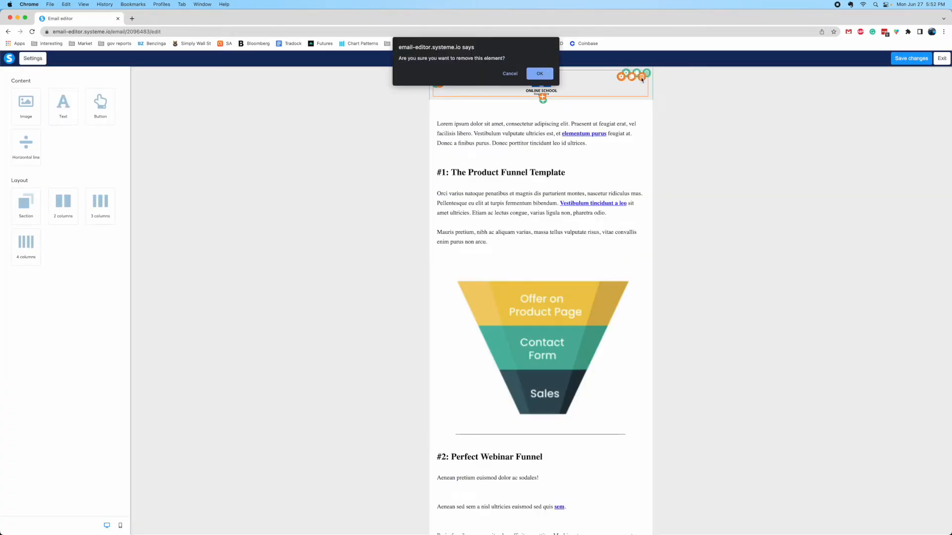
{"action": "left_click", "coordinate": [540, 74]}
{"action": "left_click", "coordinate": [644, 82]}
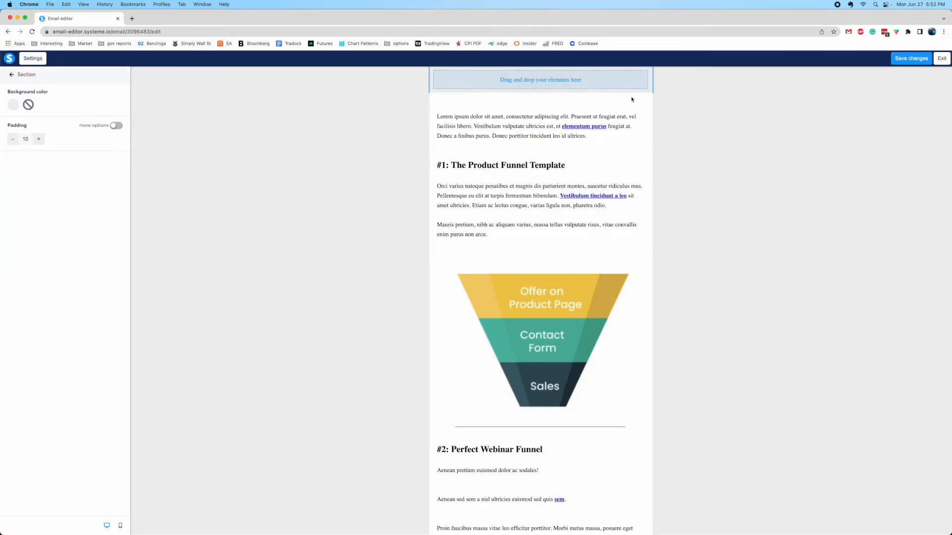
{"action": "left_click", "coordinate": [499, 192]}
{"action": "left_click", "coordinate": [504, 165]}
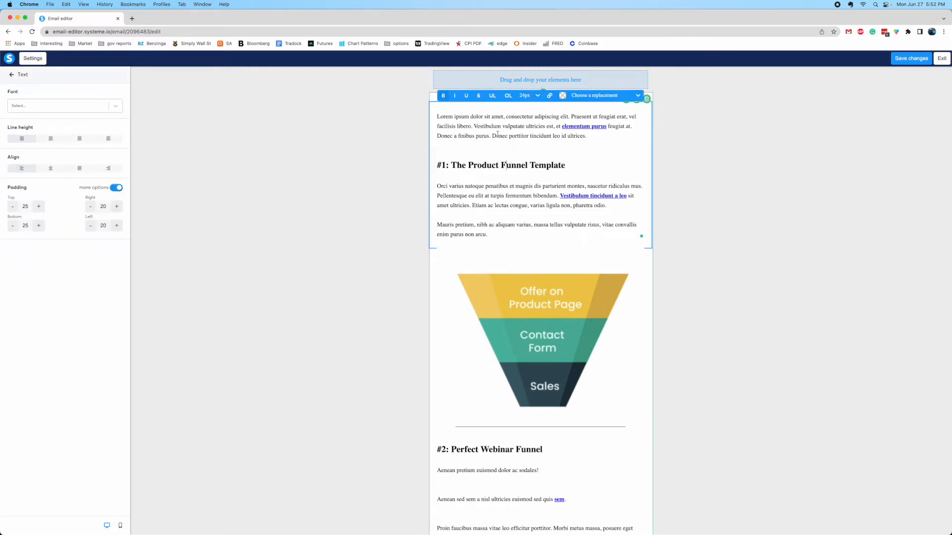
{"action": "scroll", "coordinate": [492, 223], "scroll_direction": "down", "scroll_amount": 7}
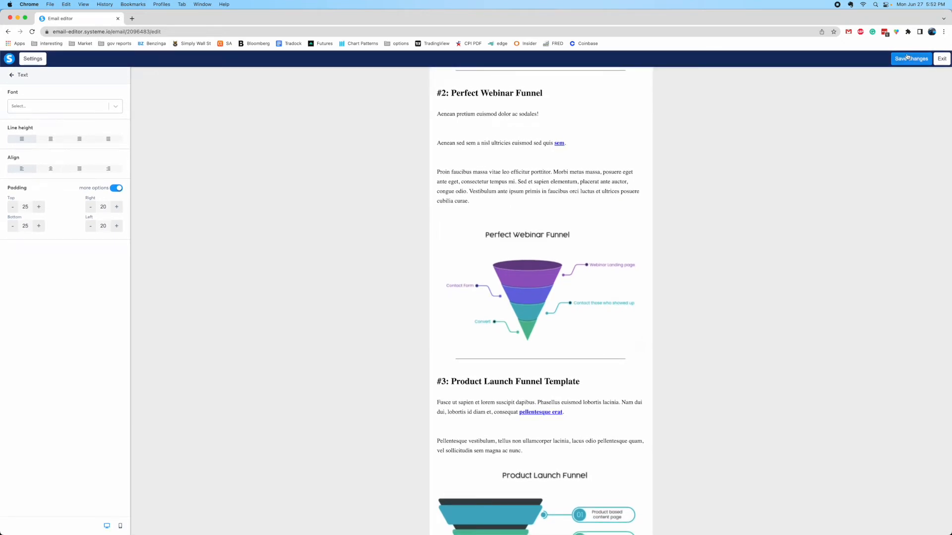
{"action": "left_click", "coordinate": [941, 59]}
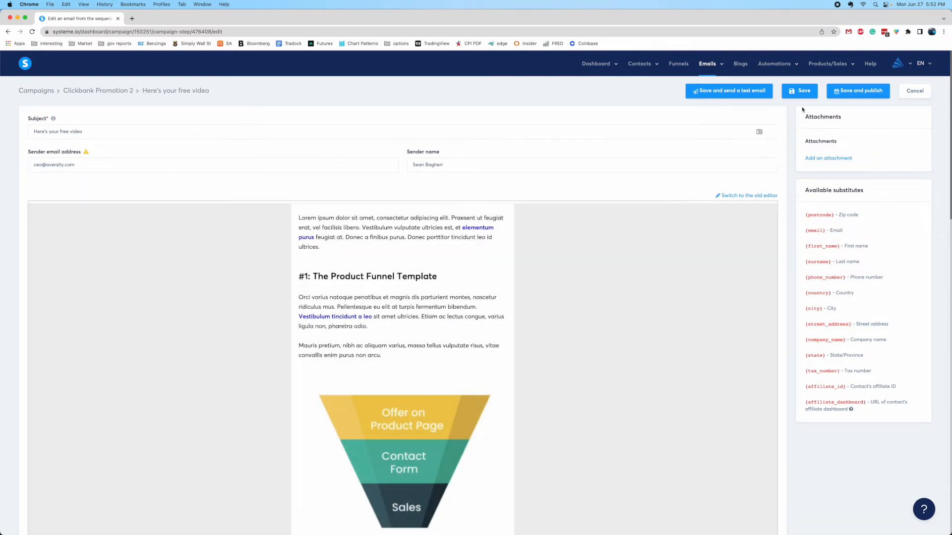
Publish 'Here's your free video' with a 0 Days delay and the time and weekday restrictions off
{"action": "left_click", "coordinate": [858, 91]}
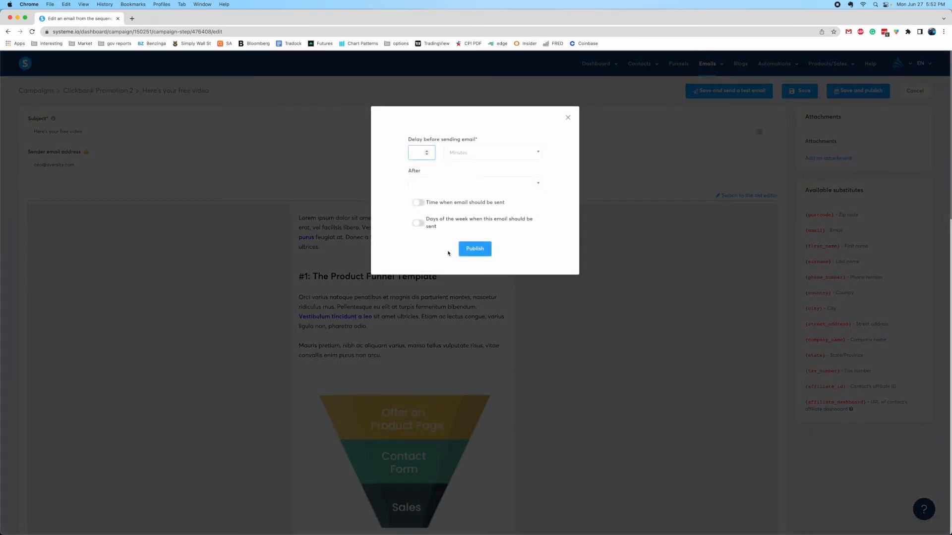
{"action": "left_click", "coordinate": [648, 517]}
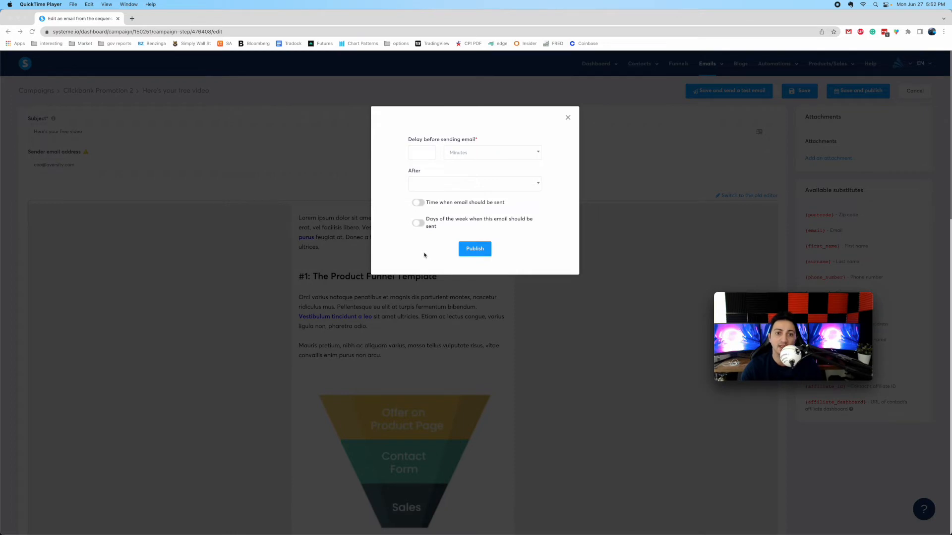
{"action": "left_click", "coordinate": [421, 155]}
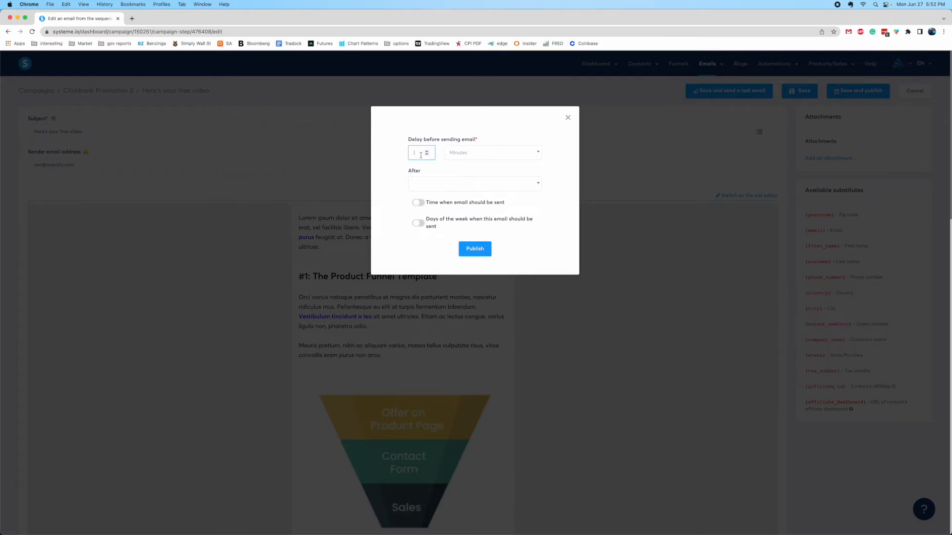
{"action": "left_click", "coordinate": [511, 156]}
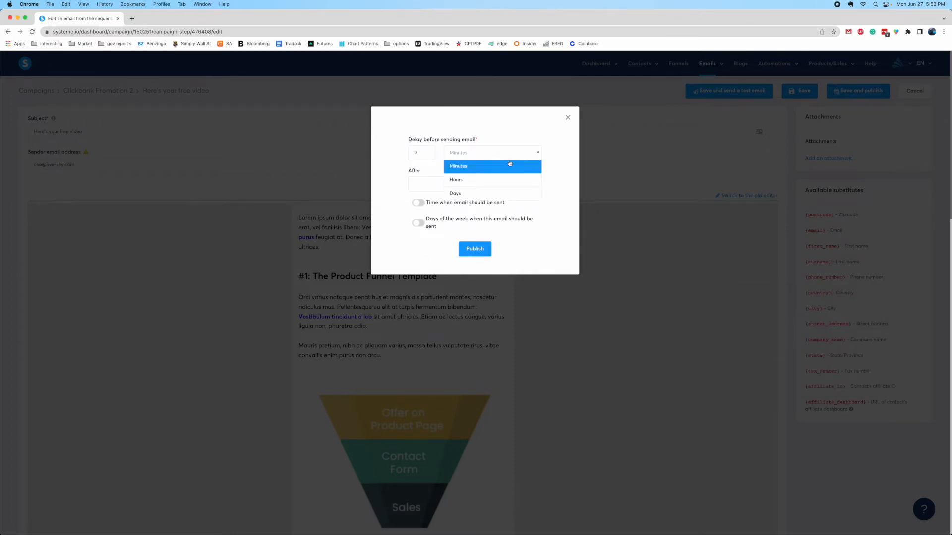
{"action": "left_click", "coordinate": [474, 194]}
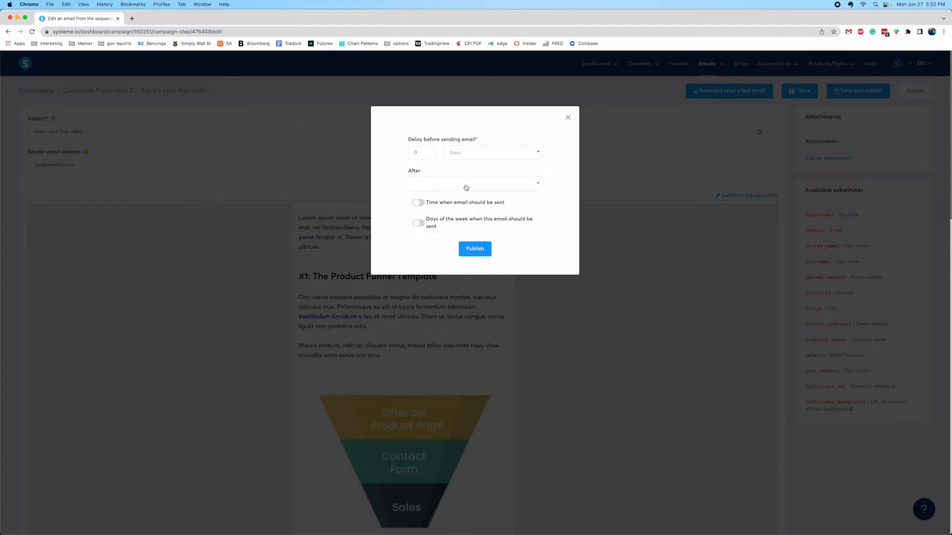
{"action": "left_click", "coordinate": [419, 203]}
{"action": "left_click", "coordinate": [419, 204]}
{"action": "left_click", "coordinate": [419, 224]}
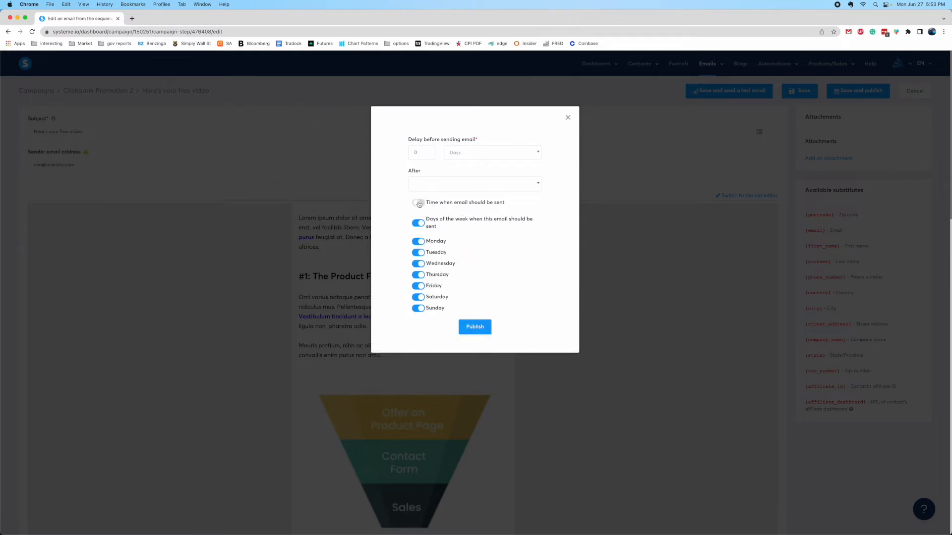
{"action": "left_click", "coordinate": [419, 203]}
{"action": "left_click", "coordinate": [419, 203]}
{"action": "left_click", "coordinate": [419, 222]}
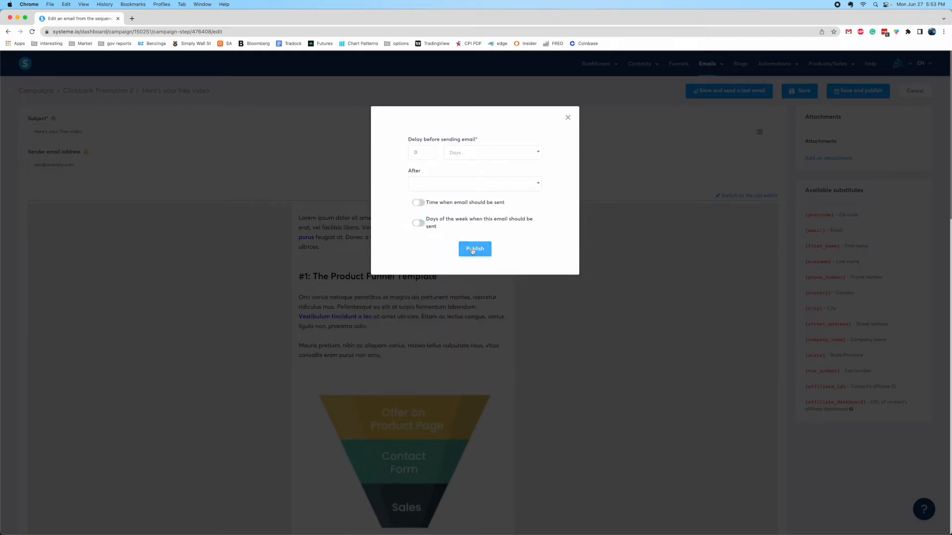
{"action": "left_click", "coordinate": [473, 250]}
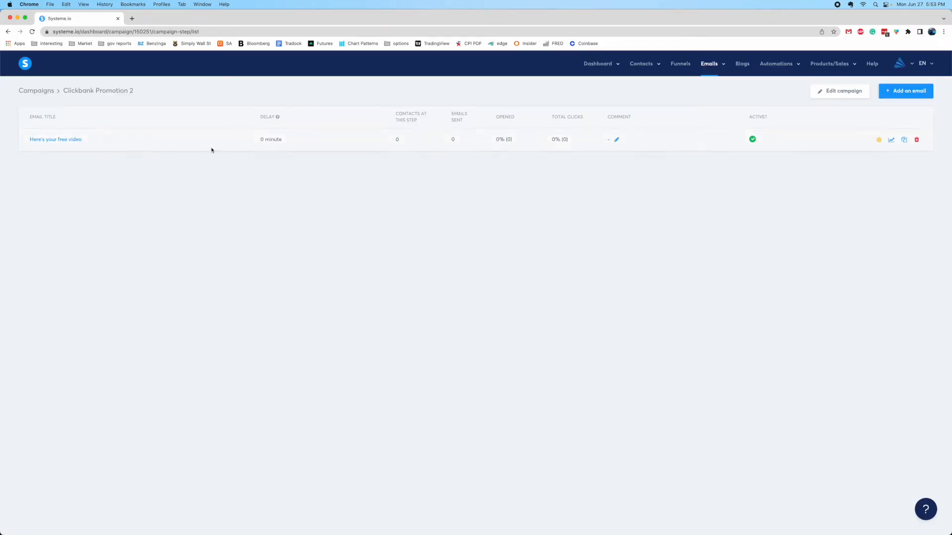
Add the email 'Check this results!' with sender details filled in, using the first visual template
{"action": "left_click_drag", "start_coordinate": [263, 145], "coordinate": [283, 143]}
{"action": "left_click", "coordinate": [286, 146]}
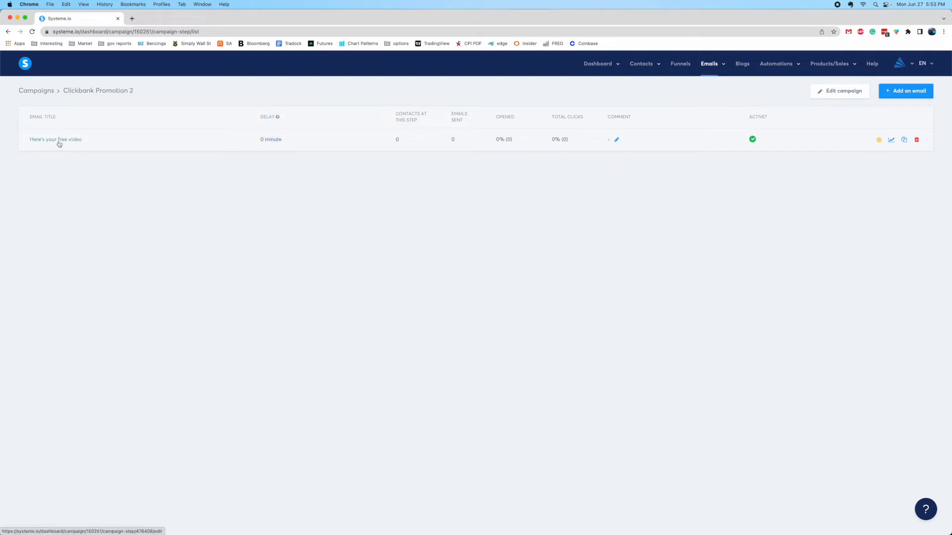
{"action": "left_click", "coordinate": [912, 93]}
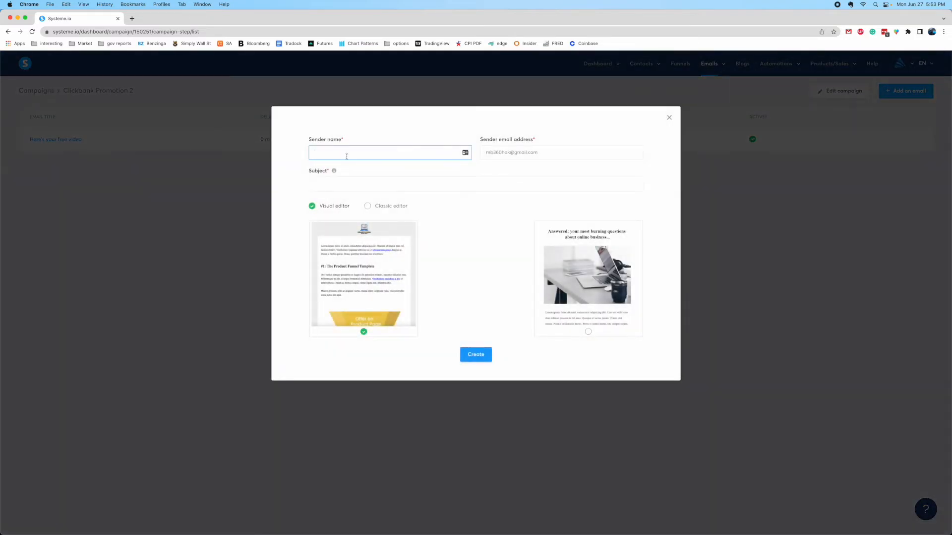
{"action": "key", "text": "Tab"}
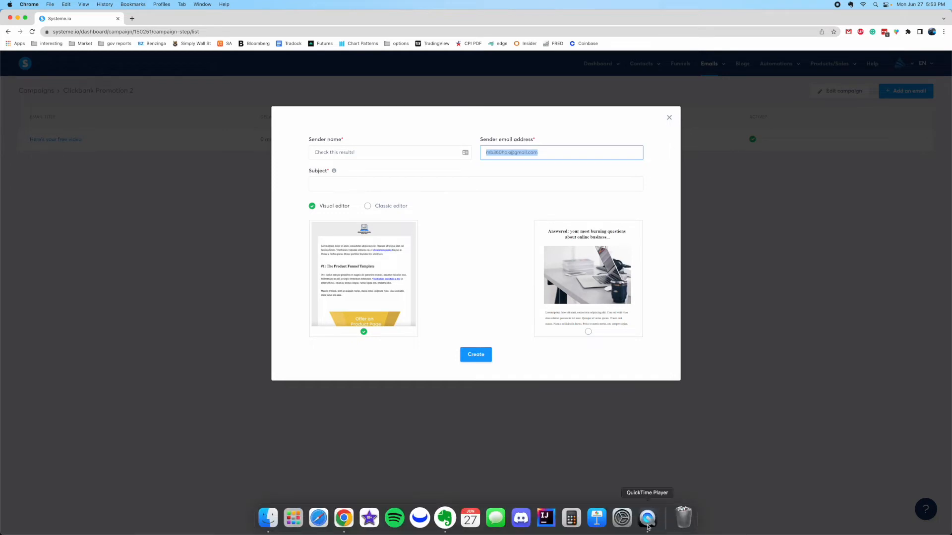
{"action": "left_click", "coordinate": [645, 517]}
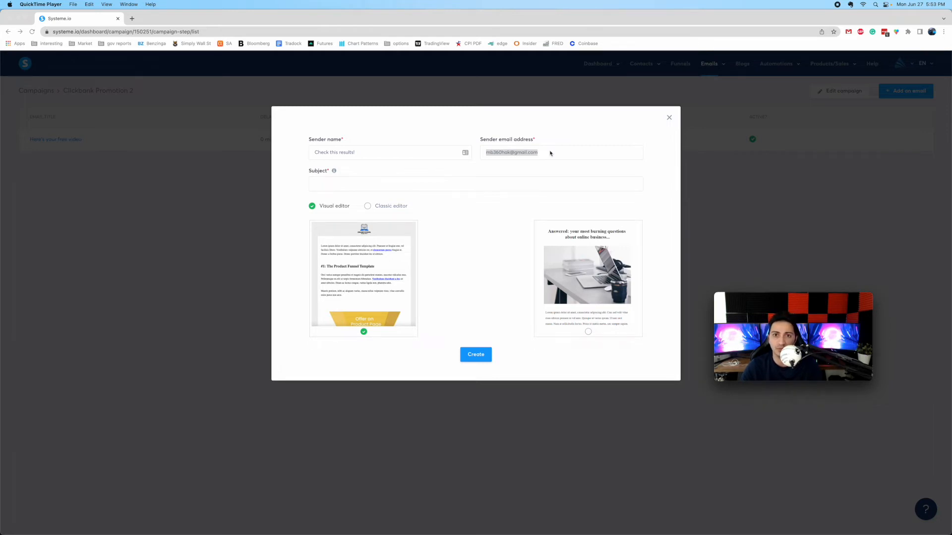
{"action": "left_click", "coordinate": [550, 153]}
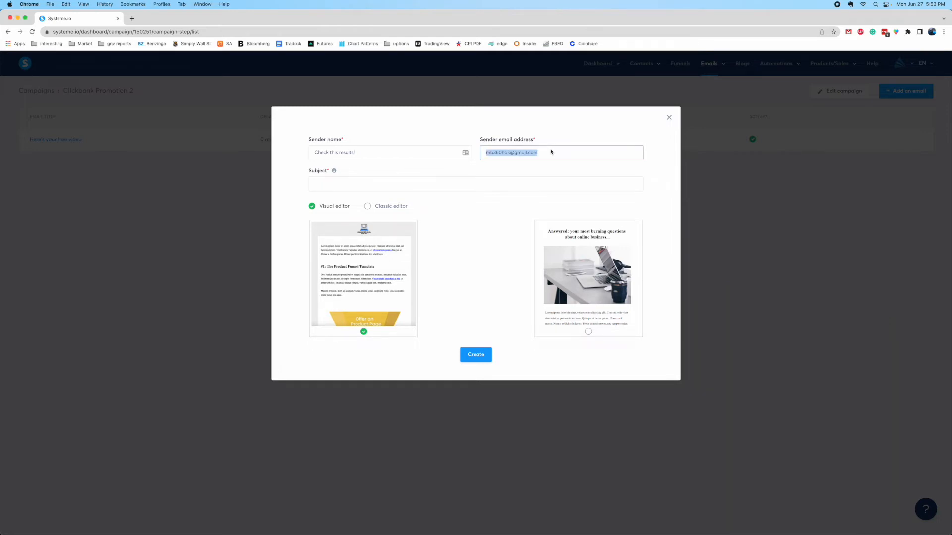
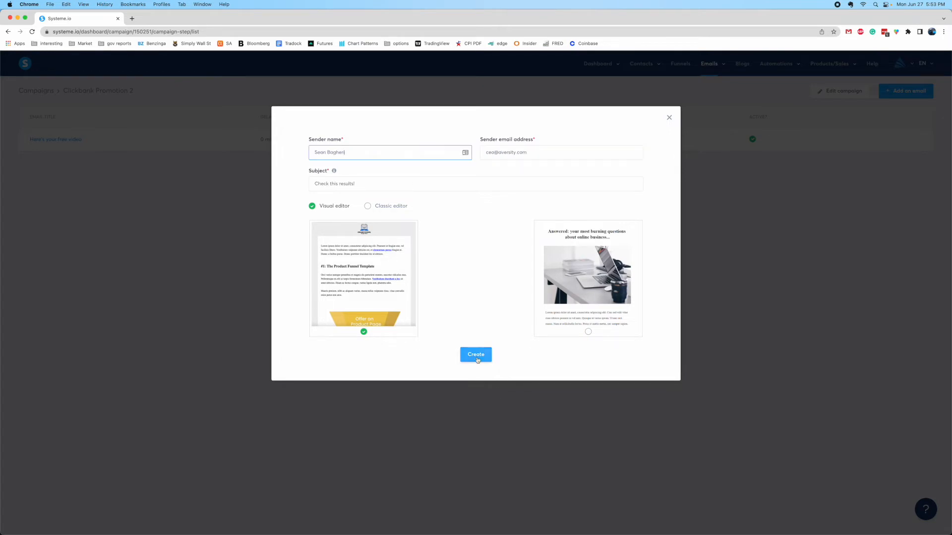
{"action": "left_click", "coordinate": [477, 358]}
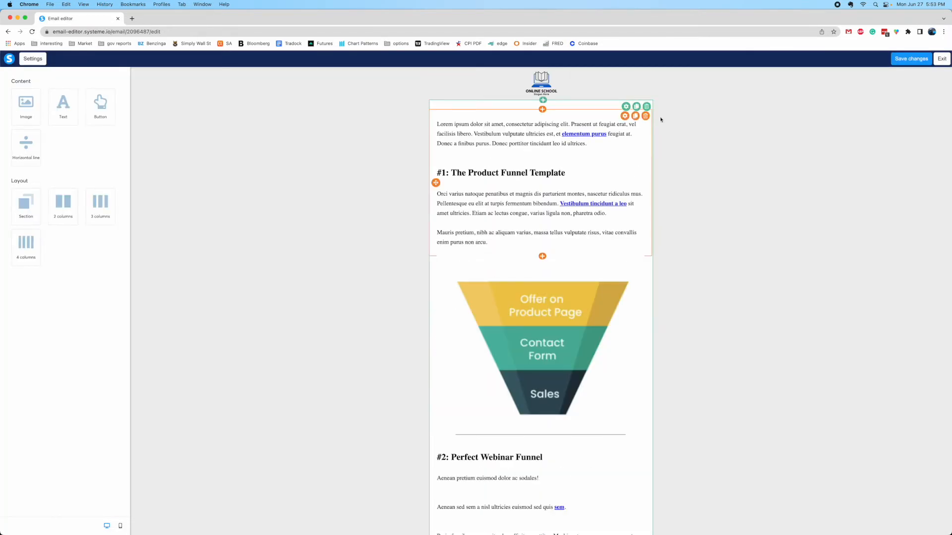
Save the template, exit the editor, and set the publish delay to 2 Days
{"action": "left_click", "coordinate": [911, 59]}
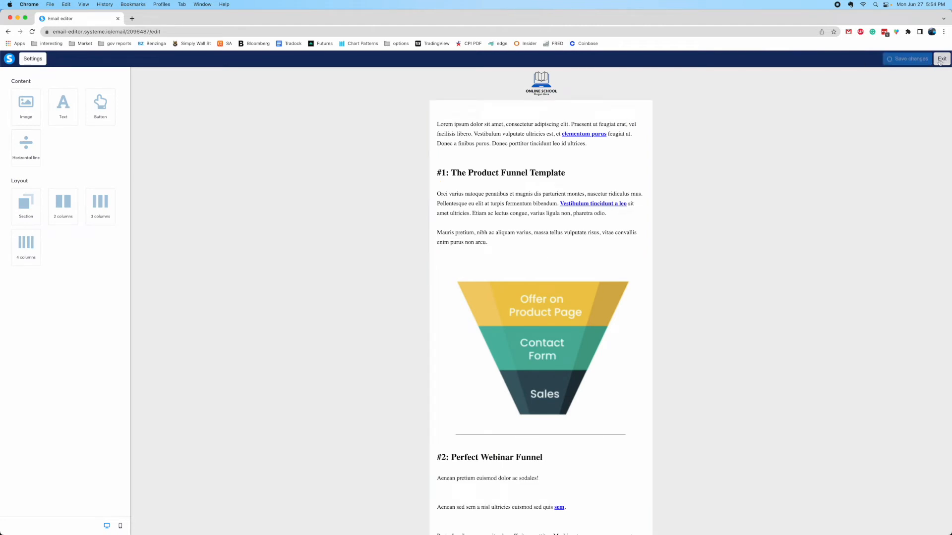
{"action": "left_click", "coordinate": [941, 59]}
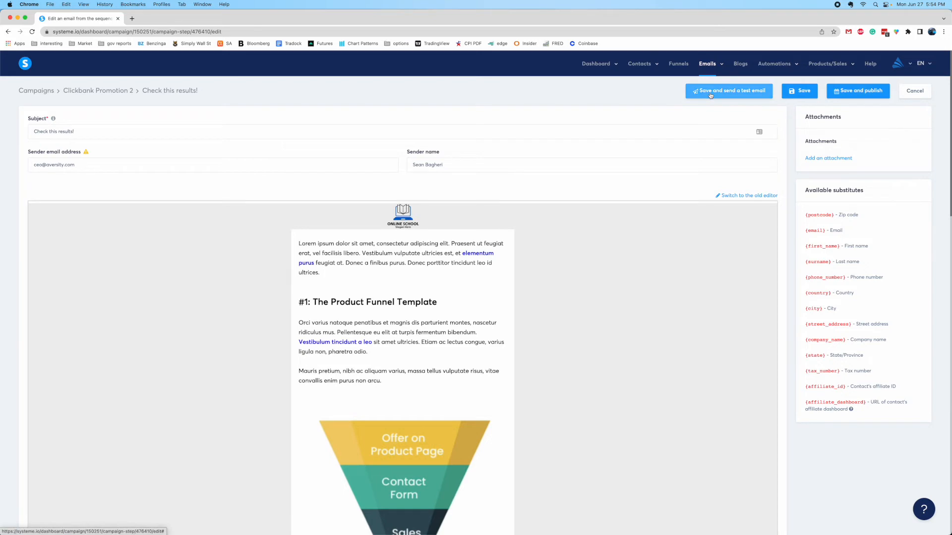
{"action": "left_click", "coordinate": [858, 91]}
{"action": "left_click", "coordinate": [411, 150]}
{"action": "type", "text": "2"}
{"action": "left_click", "coordinate": [472, 154]}
{"action": "left_click", "coordinate": [463, 193]}
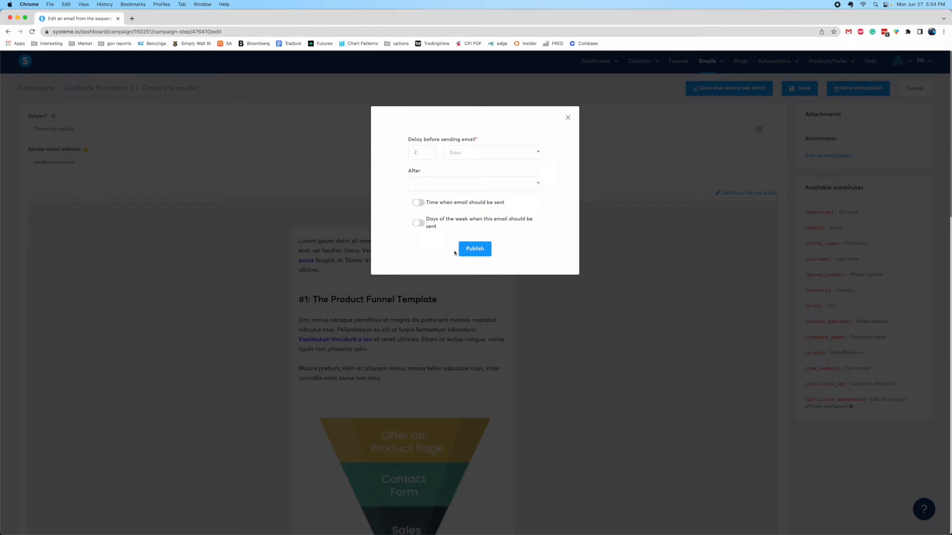
Publish 'Check this results!' to send 2 days after 'Here's your free video'
{"action": "left_click", "coordinate": [429, 187]}
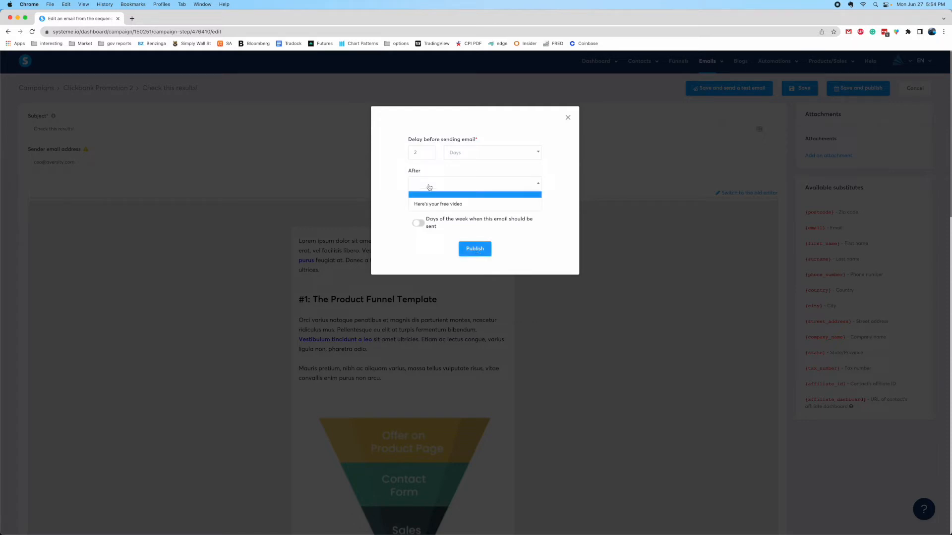
{"action": "left_click", "coordinate": [402, 185]}
{"action": "left_click", "coordinate": [439, 186]}
{"action": "left_click", "coordinate": [437, 207]}
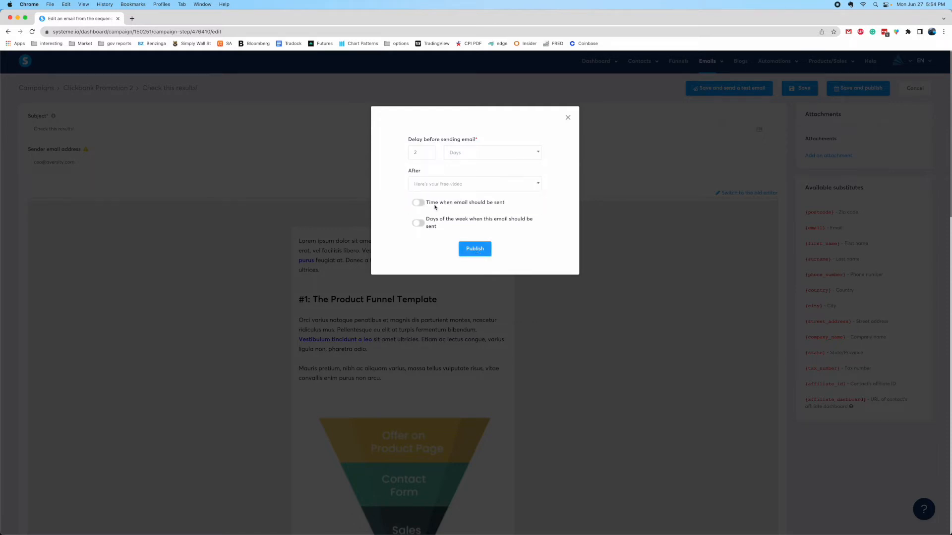
{"action": "left_click", "coordinate": [468, 251]}
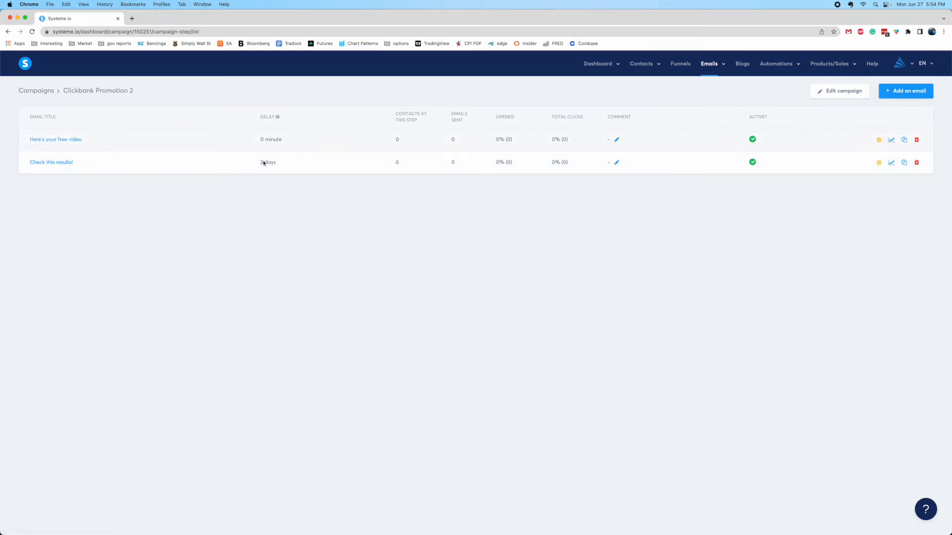
Leave the two-email Clickbank Promotion 2 campaign and open the Funnels list
{"action": "left_click_drag", "start_coordinate": [258, 164], "coordinate": [313, 184]}
{"action": "left_click", "coordinate": [522, 277]}
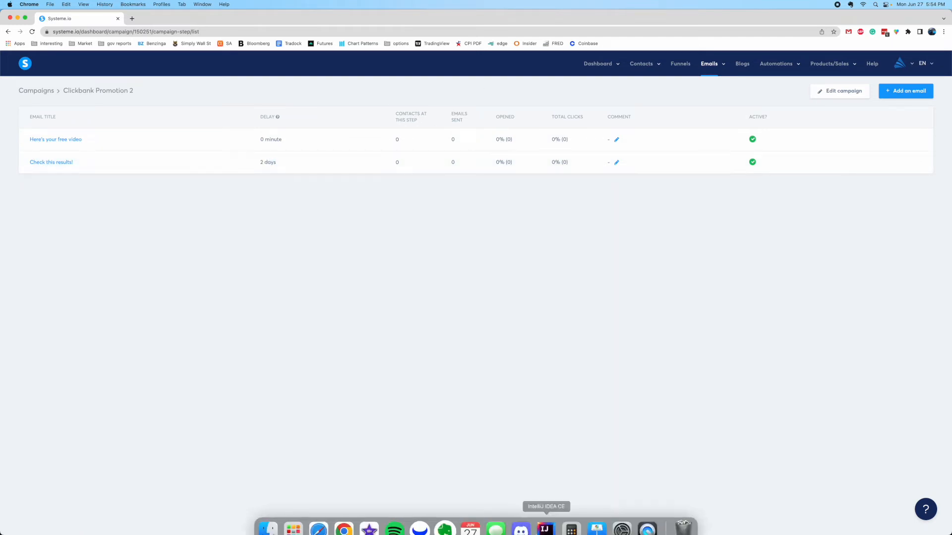
{"action": "left_click", "coordinate": [647, 523]}
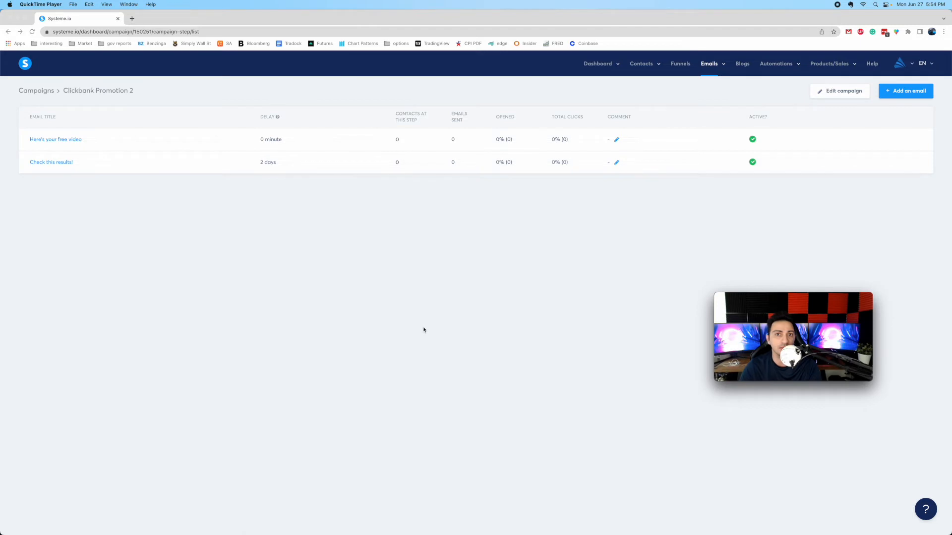
{"action": "left_click", "coordinate": [344, 256]}
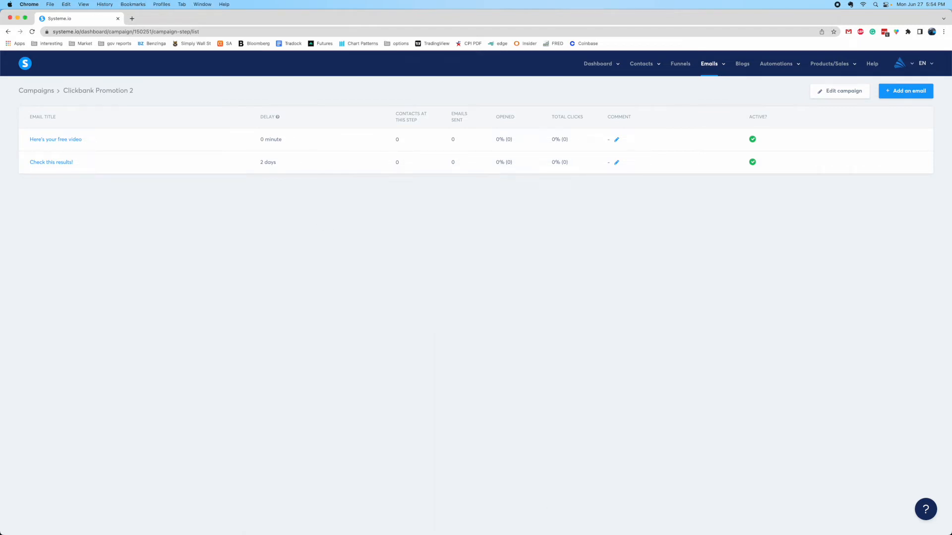
{"action": "left_click", "coordinate": [647, 519]}
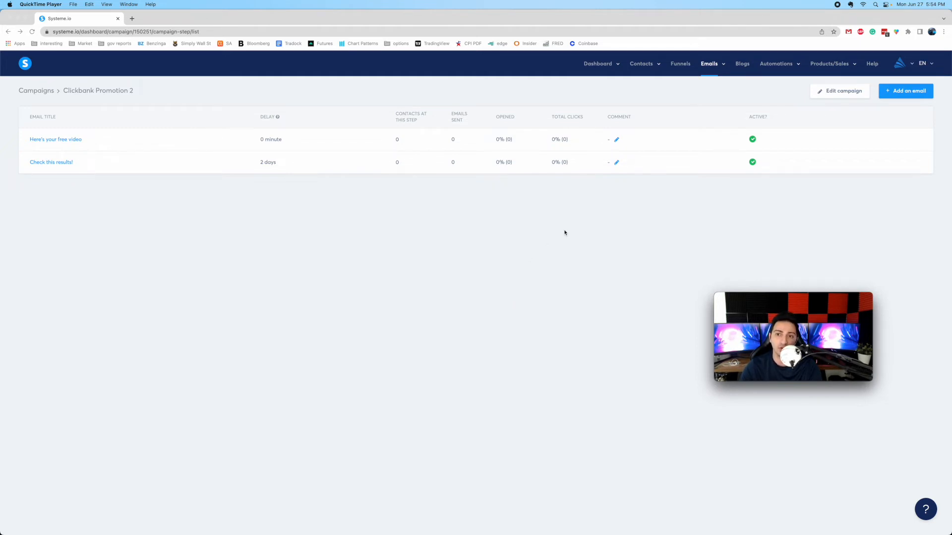
{"action": "left_click", "coordinate": [678, 64]}
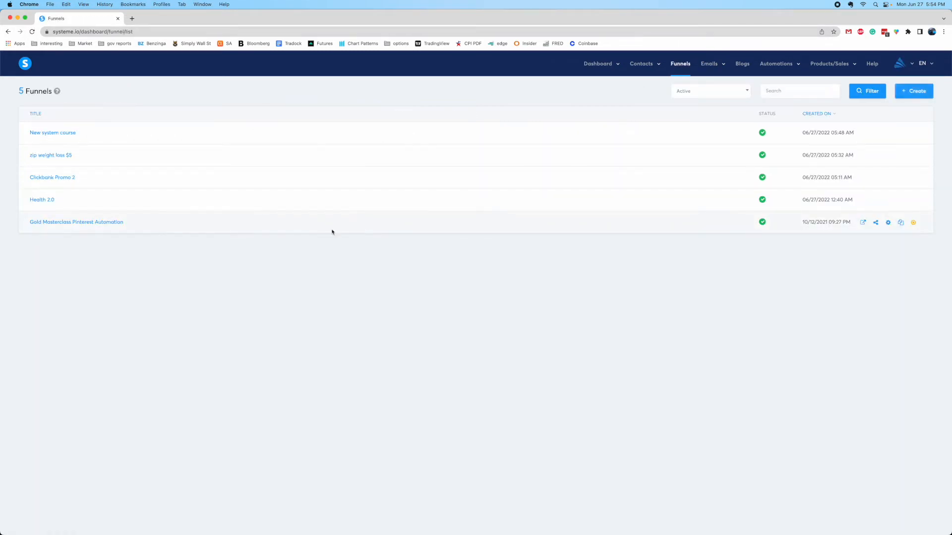
In Clickbank Promo 2, show the squeeze page's automation rules and delete the first form-subscribed rule
{"action": "left_click", "coordinate": [57, 177]}
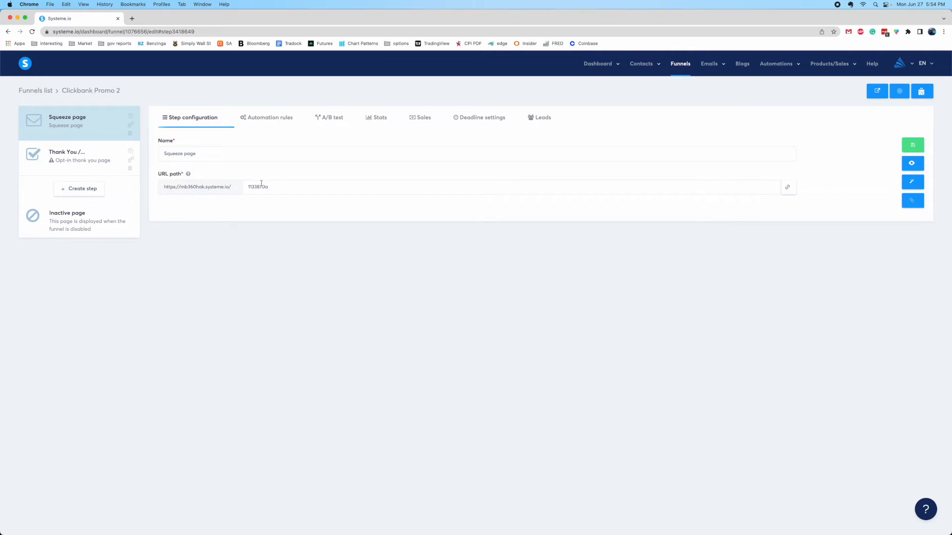
{"action": "left_click", "coordinate": [267, 123]}
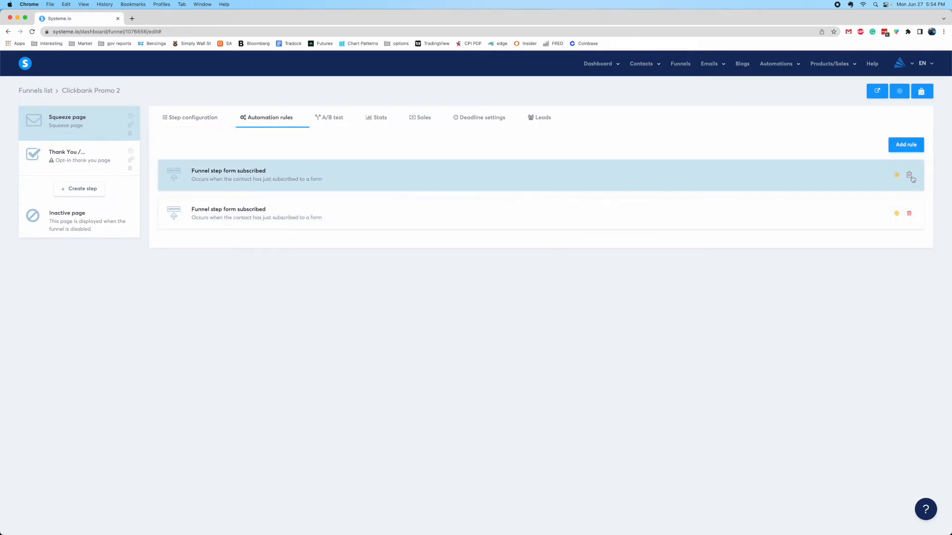
{"action": "left_click", "coordinate": [909, 175]}
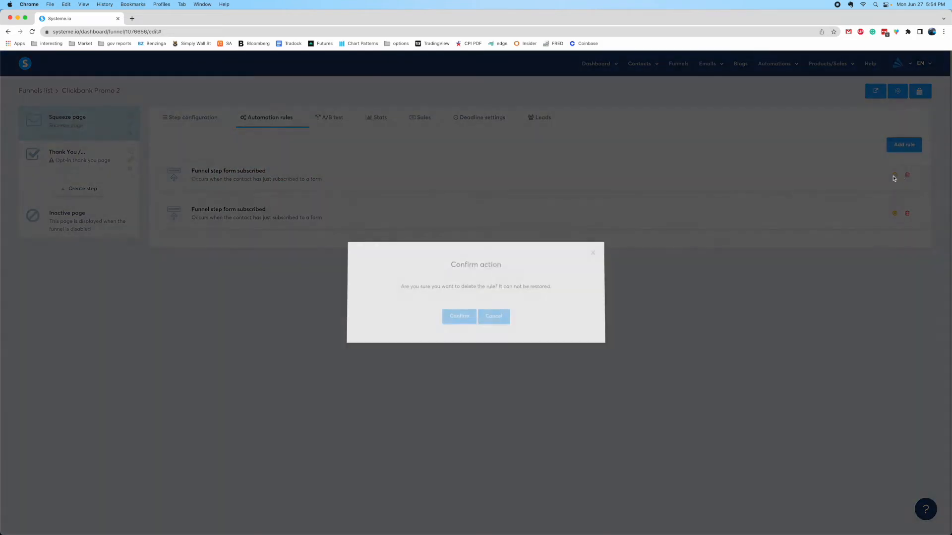
{"action": "left_click", "coordinate": [458, 318]}
Delete the remaining form-subscribed rule and start adding a new rule
{"action": "left_click", "coordinate": [907, 175]}
{"action": "left_click", "coordinate": [459, 317]}
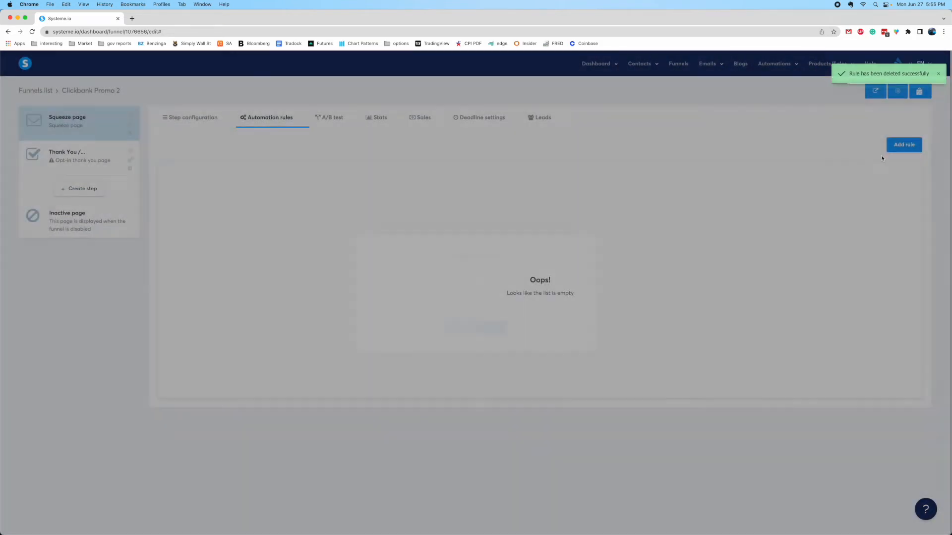
{"action": "left_click", "coordinate": [904, 144]}
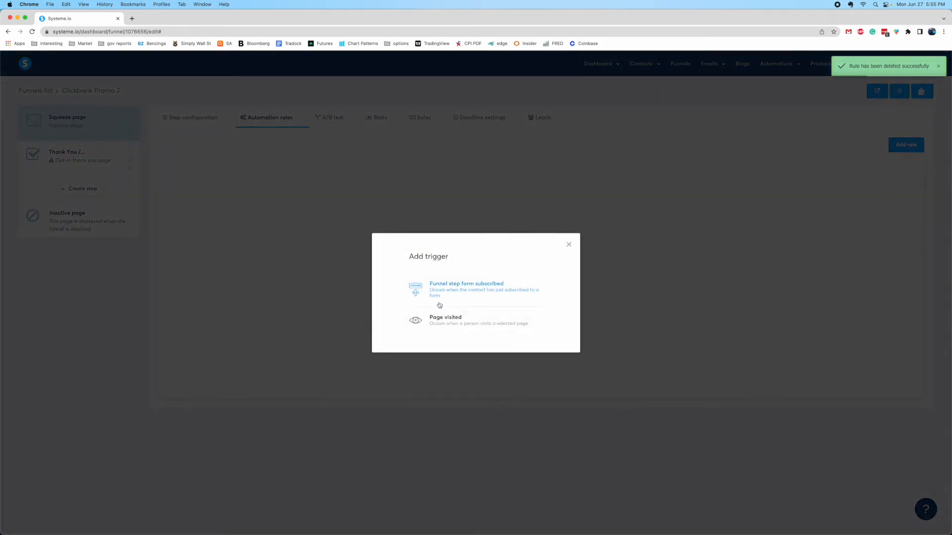
Save a Funnel step form subscribed rule that subscribes contacts to Clickbank Promotion 2, then preview the squeeze page
{"action": "left_click", "coordinate": [464, 298]}
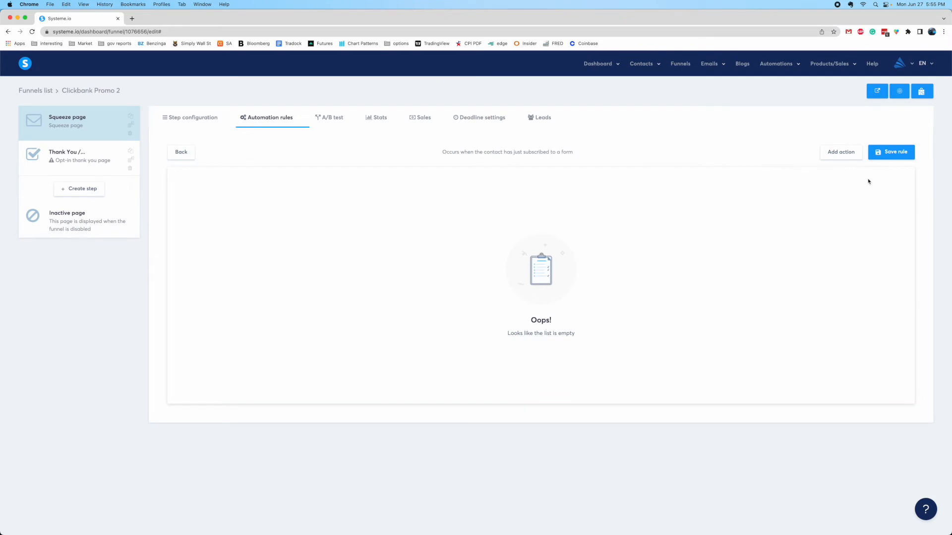
{"action": "left_click", "coordinate": [840, 155]}
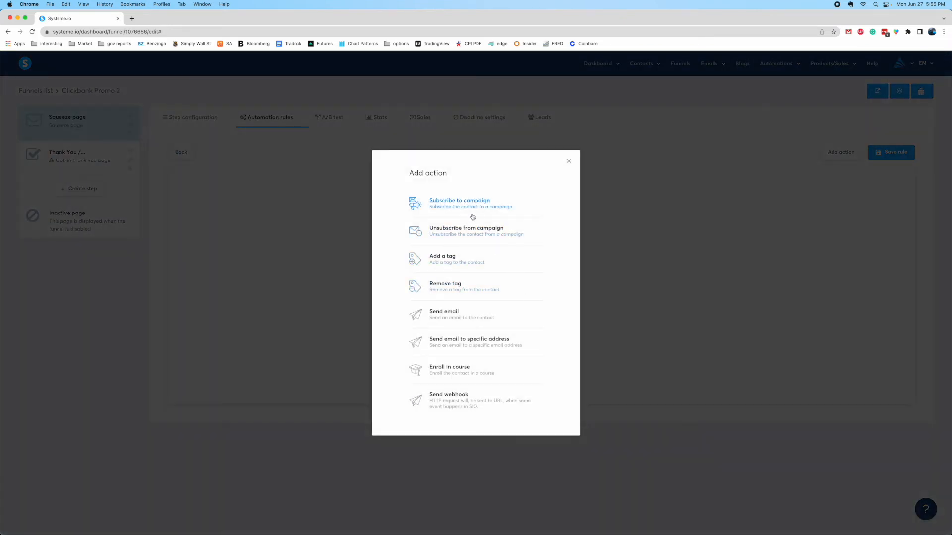
{"action": "left_click", "coordinate": [459, 222]}
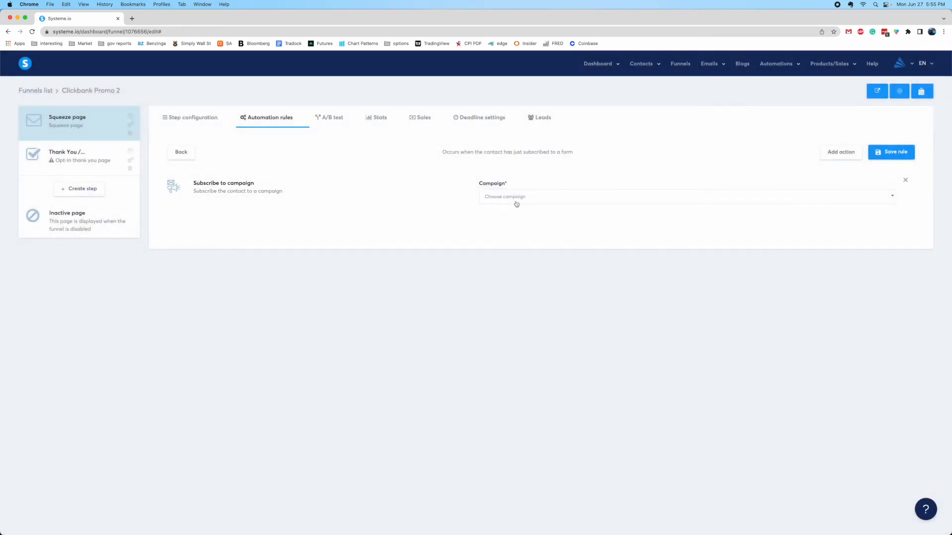
{"action": "left_click", "coordinate": [516, 197]}
{"action": "left_click", "coordinate": [508, 256]}
{"action": "left_click", "coordinate": [891, 151]}
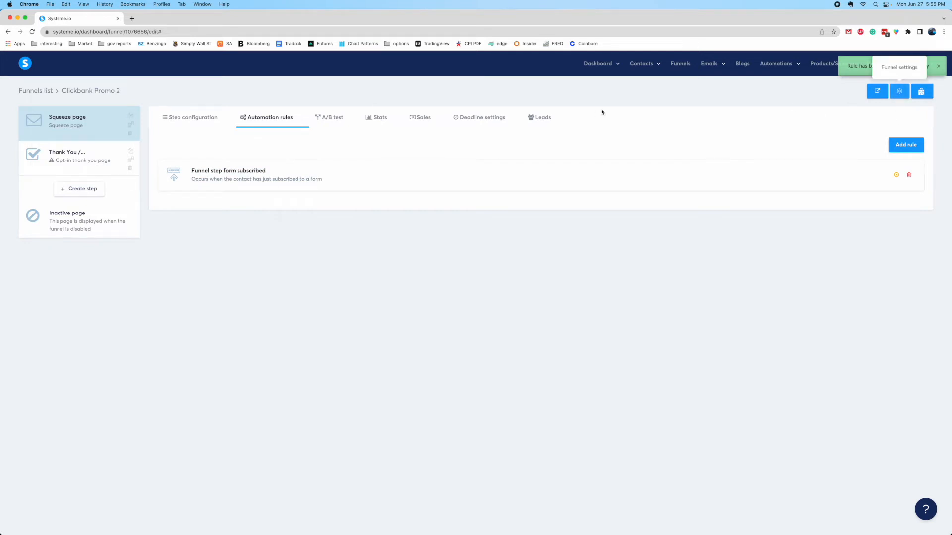
{"action": "left_click", "coordinate": [877, 91]}
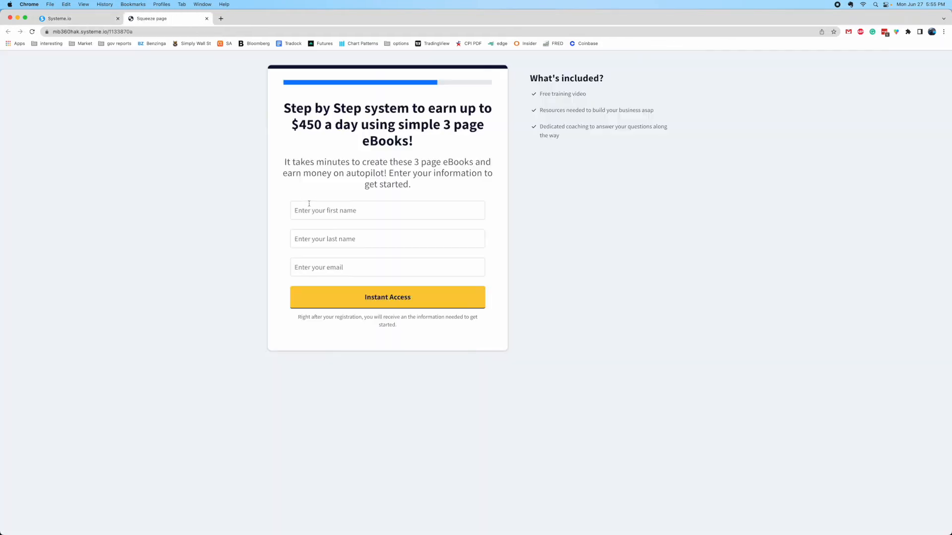
Close the preview, check email campaigns, and bring up the Workflows list with 'clickbank' and 'Test'
{"action": "left_click", "coordinate": [207, 18]}
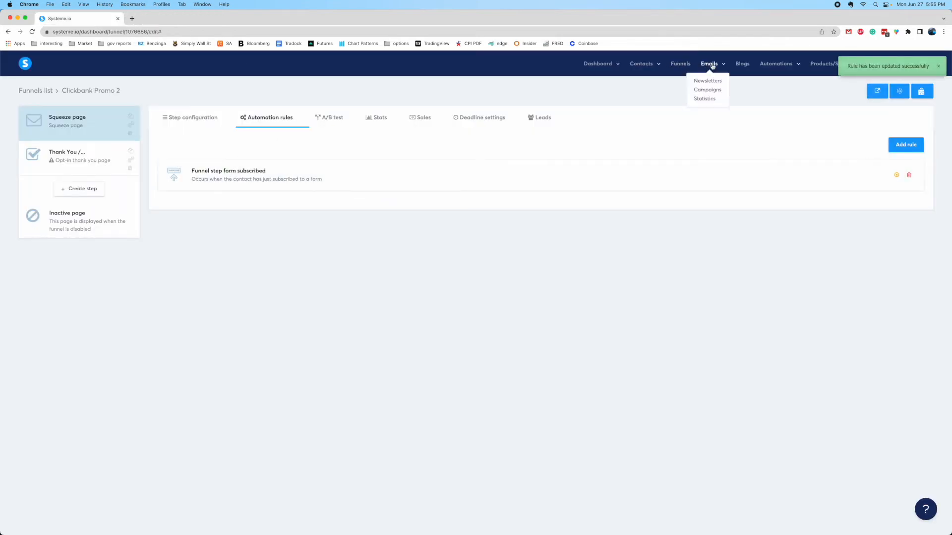
{"action": "left_click", "coordinate": [709, 80]}
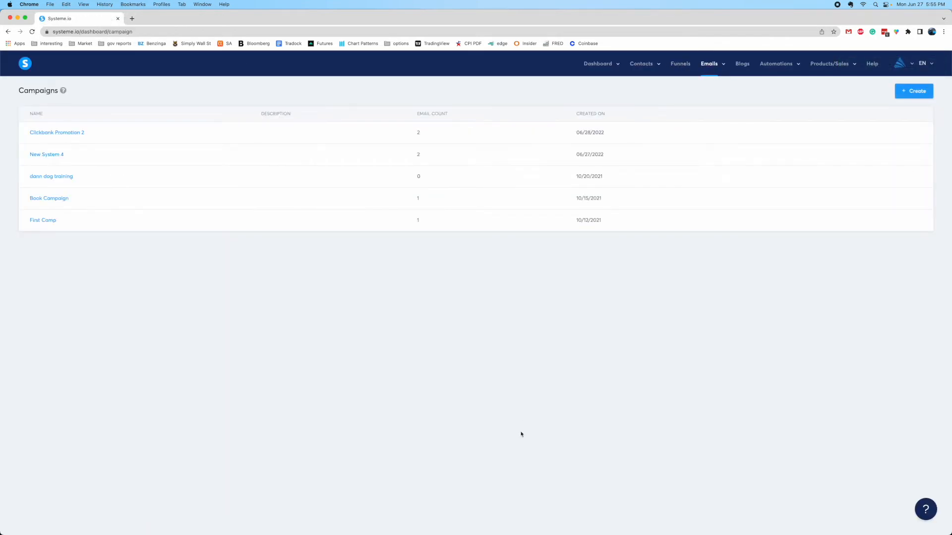
{"action": "left_click", "coordinate": [647, 518]}
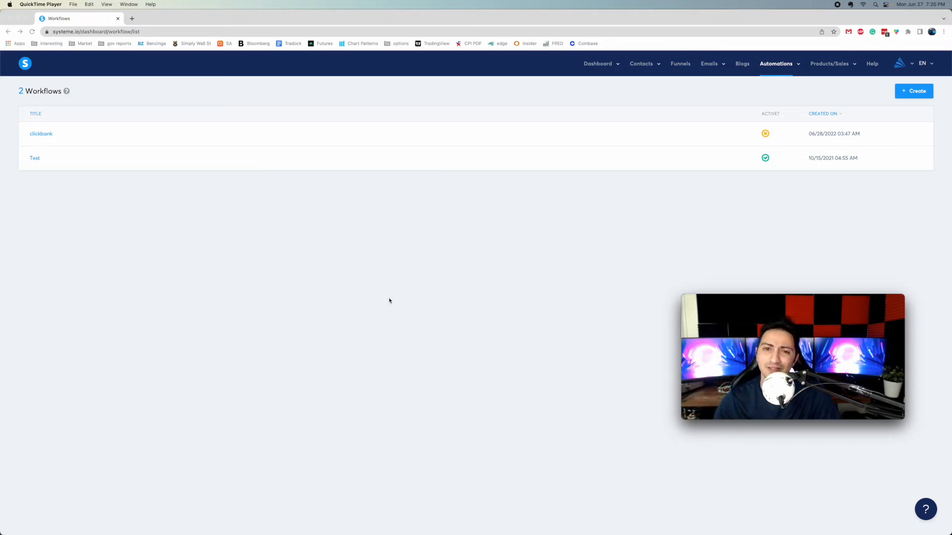
Open Automations > Rules from Funnels to list the five active automation rules
{"action": "left_click", "coordinate": [444, 217]}
{"action": "left_click", "coordinate": [680, 64]}
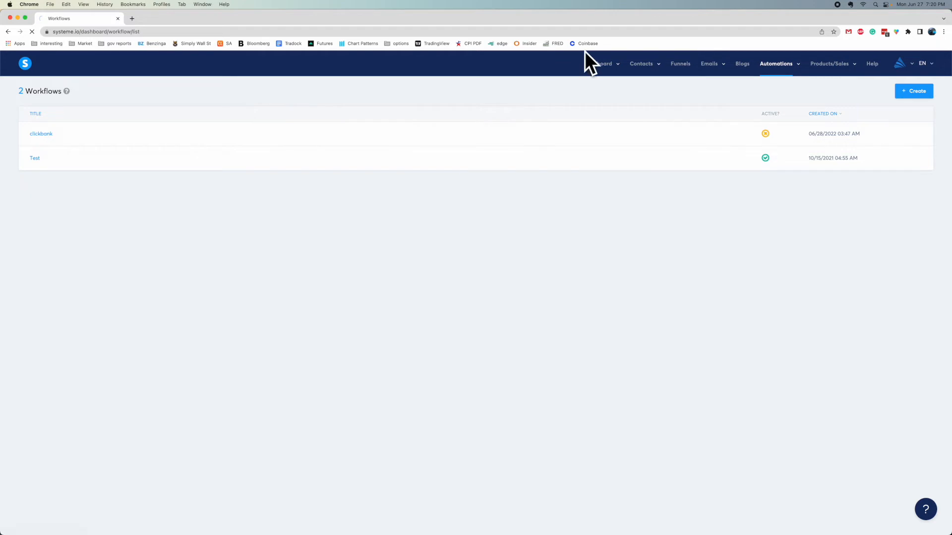
{"action": "left_click", "coordinate": [772, 65]}
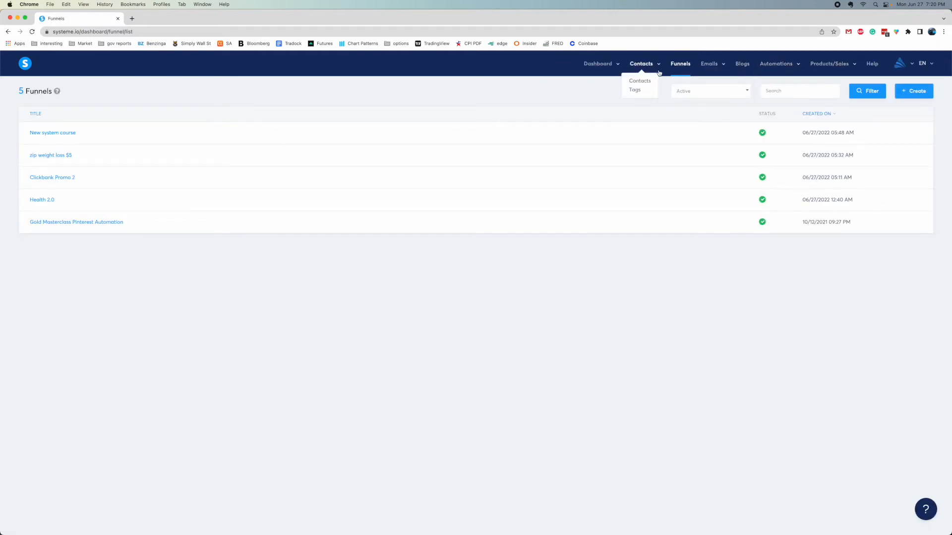
{"action": "mouse_move", "coordinate": [780, 64]}
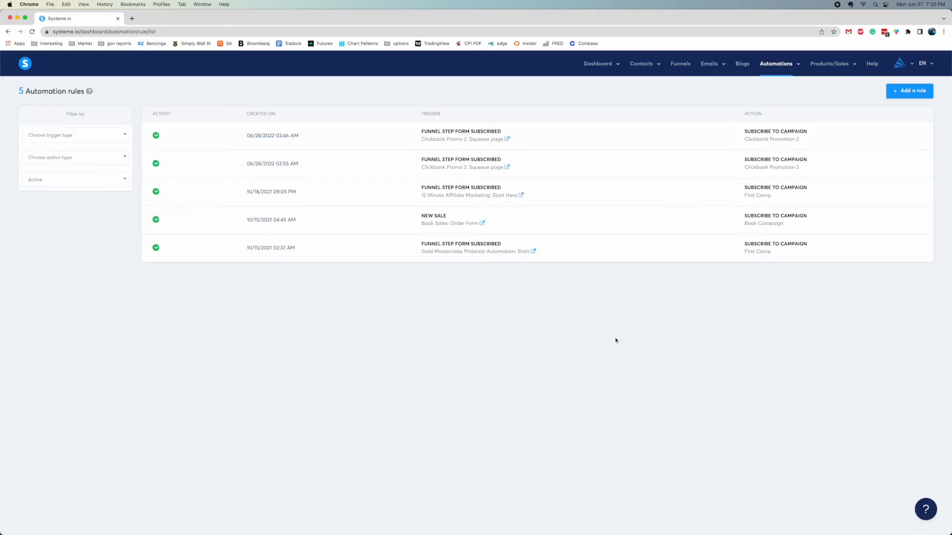
Add a blank automation rule from the Automation rules page
{"action": "left_click", "coordinate": [644, 519]}
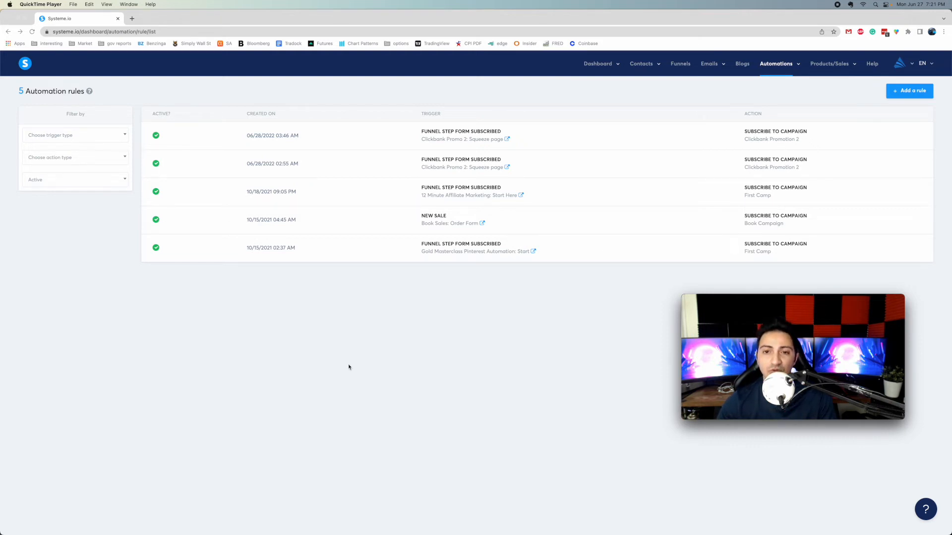
{"action": "left_click", "coordinate": [378, 331]}
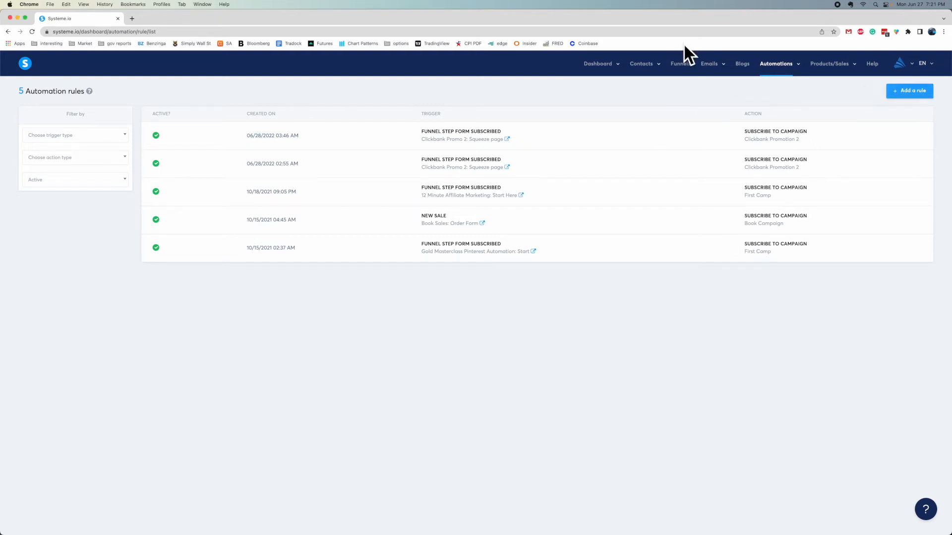
{"action": "left_click", "coordinate": [912, 91]}
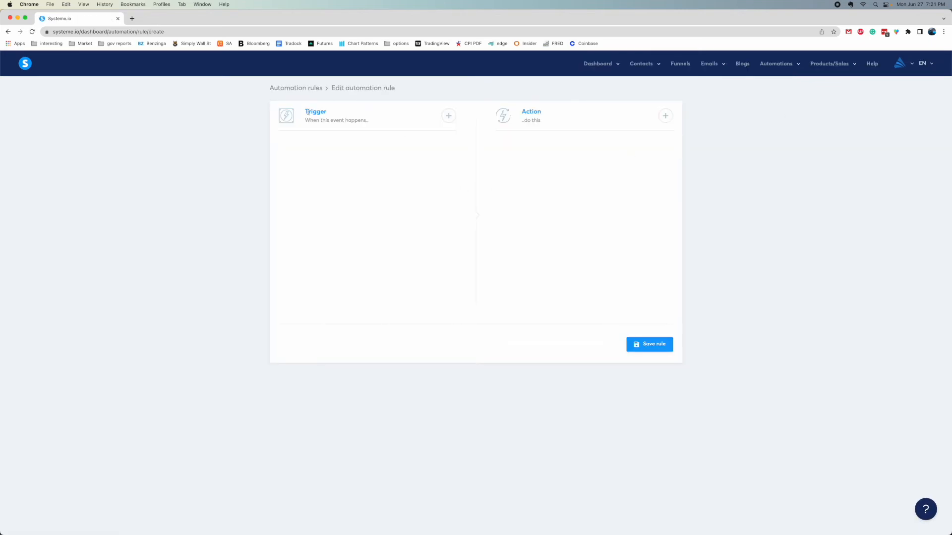
Add an 'Enrolled in course' trigger set to the New System course
{"action": "left_click", "coordinate": [444, 119]}
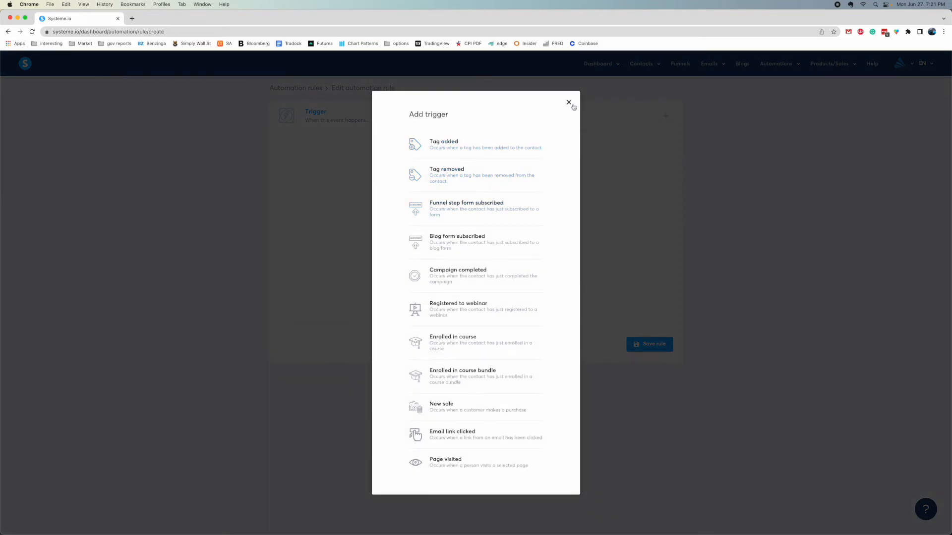
{"action": "left_click", "coordinate": [640, 122]}
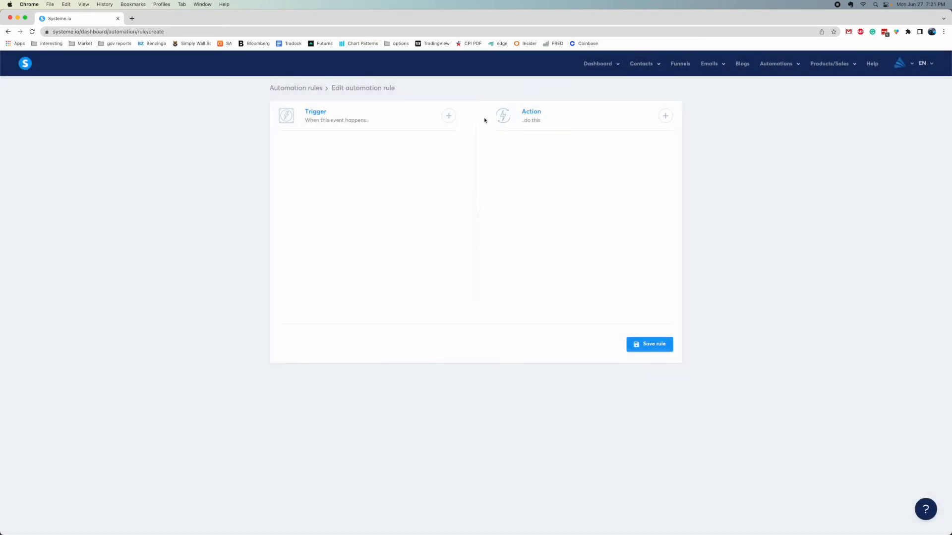
{"action": "left_click", "coordinate": [445, 118]}
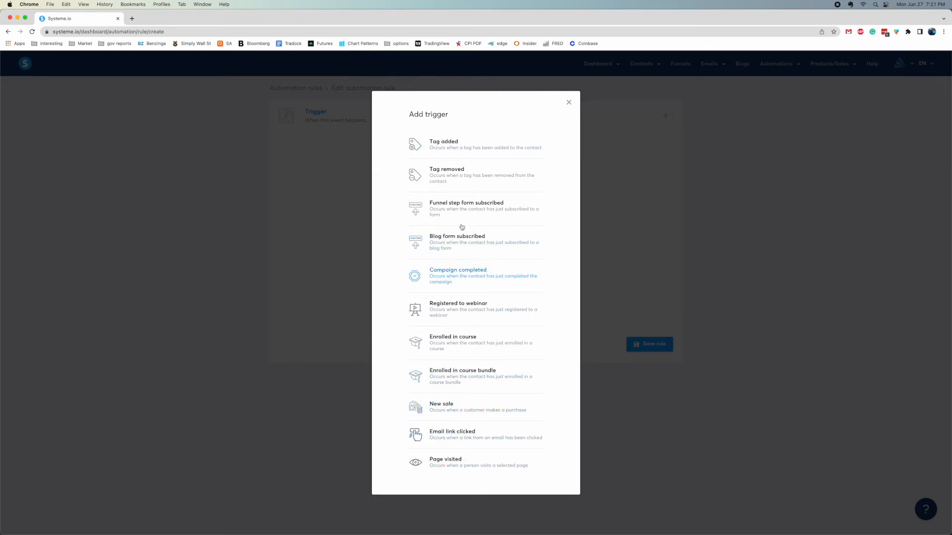
{"action": "left_click", "coordinate": [475, 349]}
{"action": "left_click", "coordinate": [353, 183]}
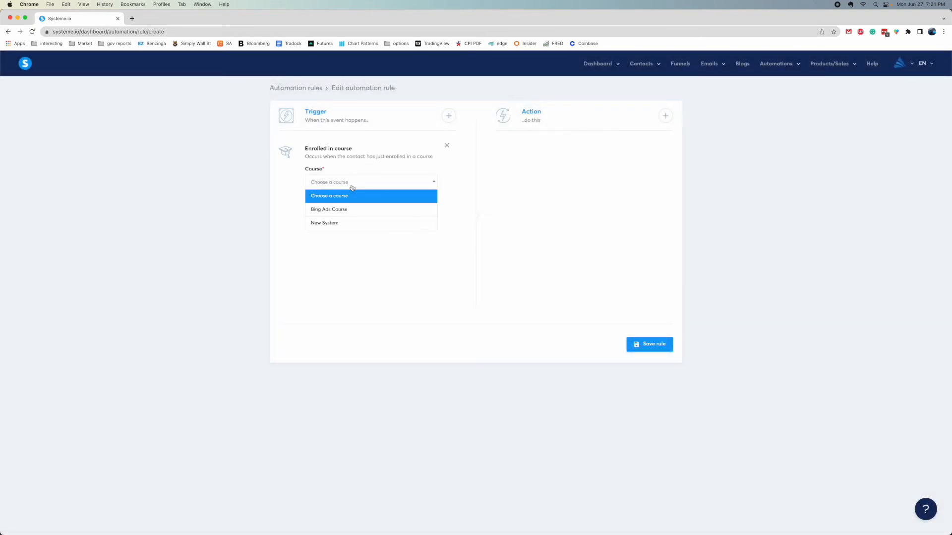
{"action": "left_click", "coordinate": [337, 224]}
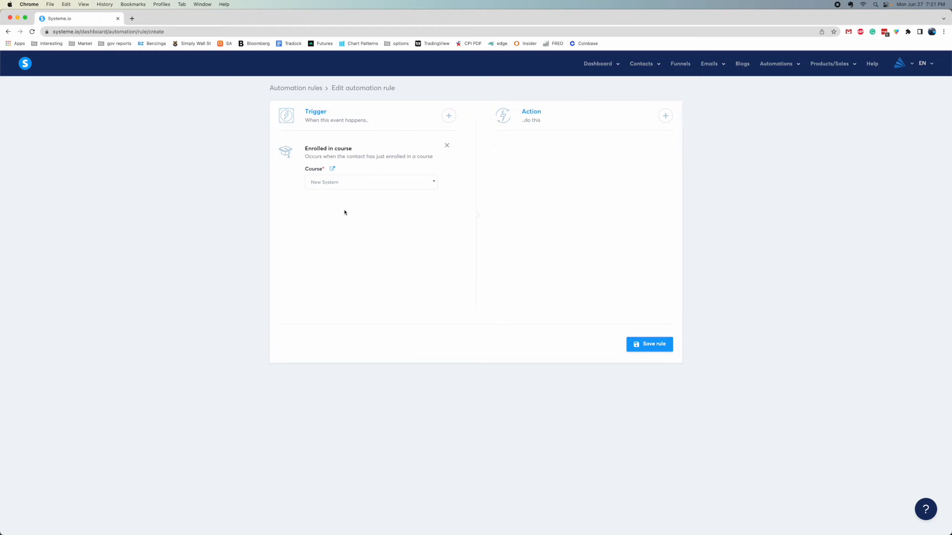
Add, then remove, a Campaign completed trigger, leaving only the course trigger
{"action": "left_click", "coordinate": [448, 116]}
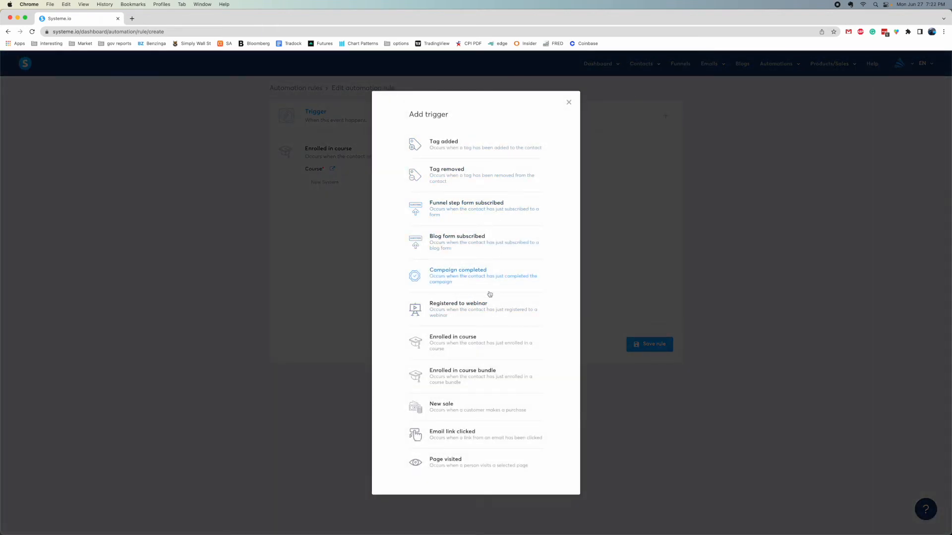
{"action": "left_click", "coordinate": [465, 279]}
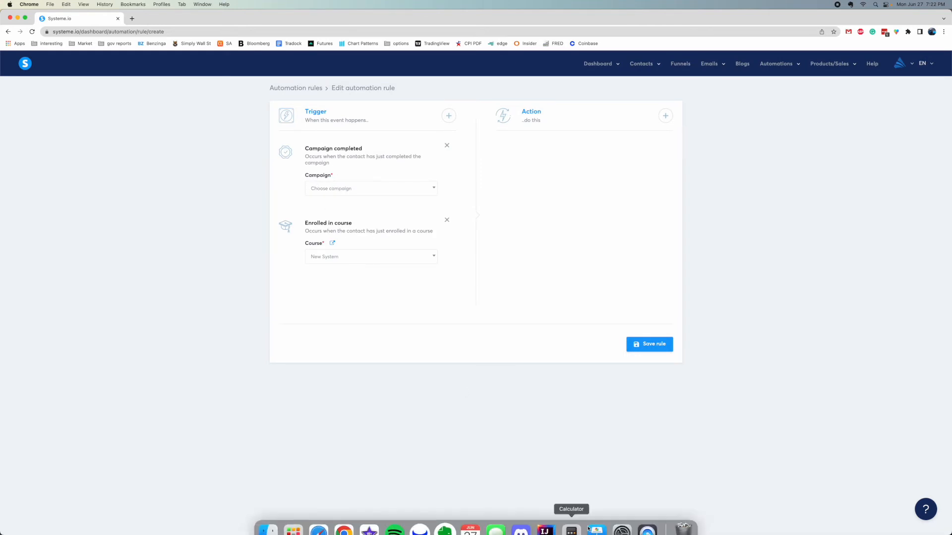
{"action": "left_click", "coordinate": [648, 518]}
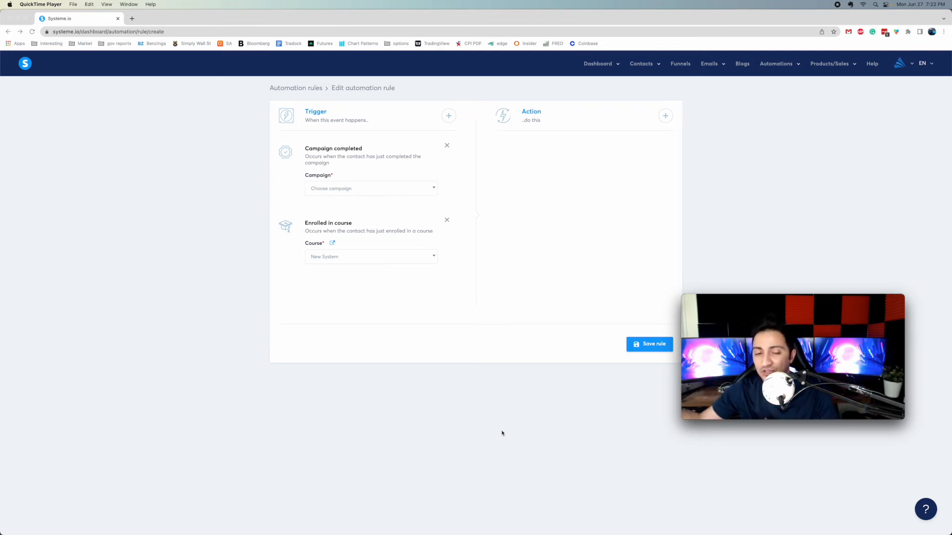
{"action": "left_click", "coordinate": [452, 168]}
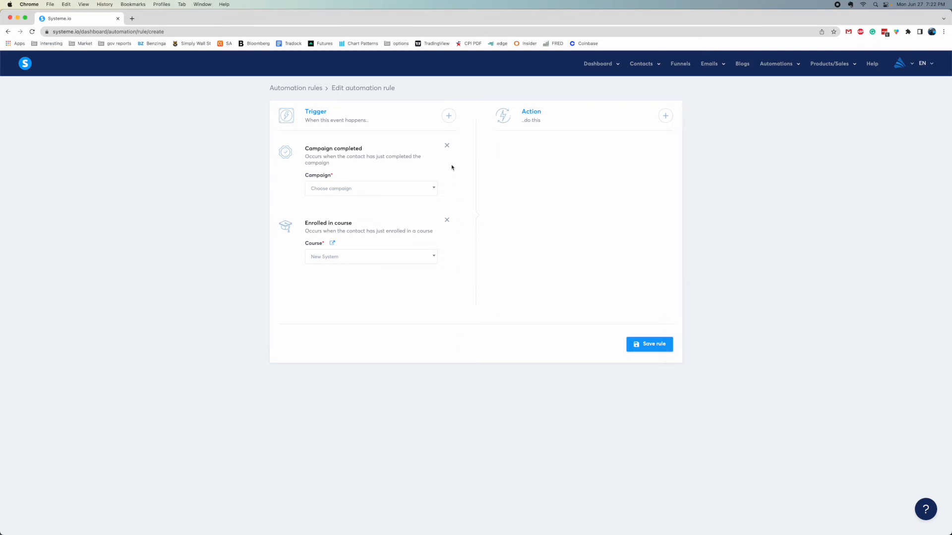
{"action": "left_click", "coordinate": [446, 146]}
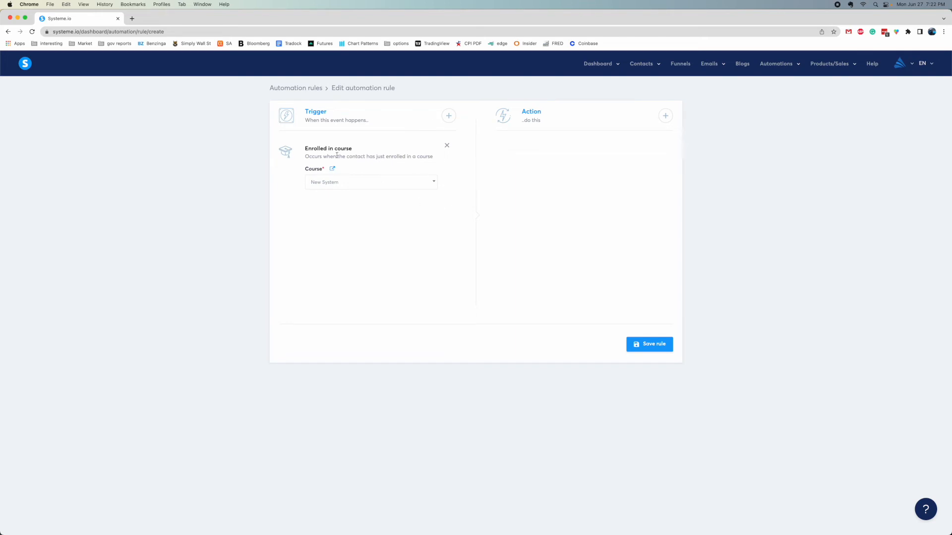
{"action": "left_click", "coordinate": [665, 116]}
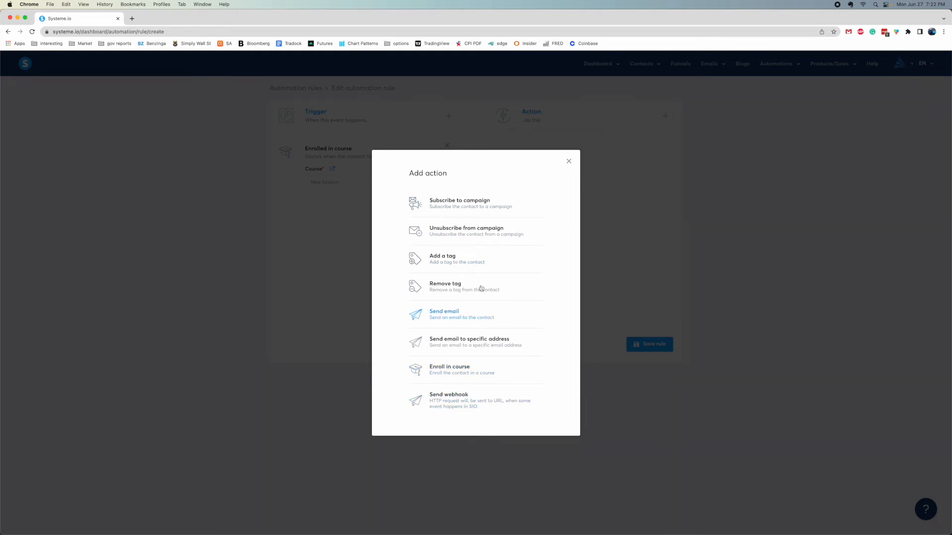
Make the rule unsubscribe contacts from Clickbank Promotion 2 and save it, giving six active rules
{"action": "left_click", "coordinate": [455, 235]}
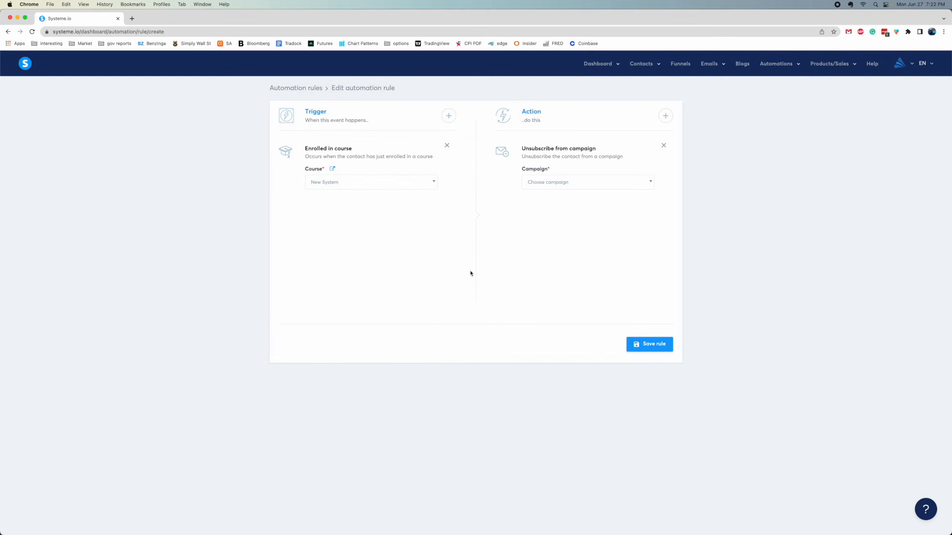
{"action": "left_click", "coordinate": [552, 183]}
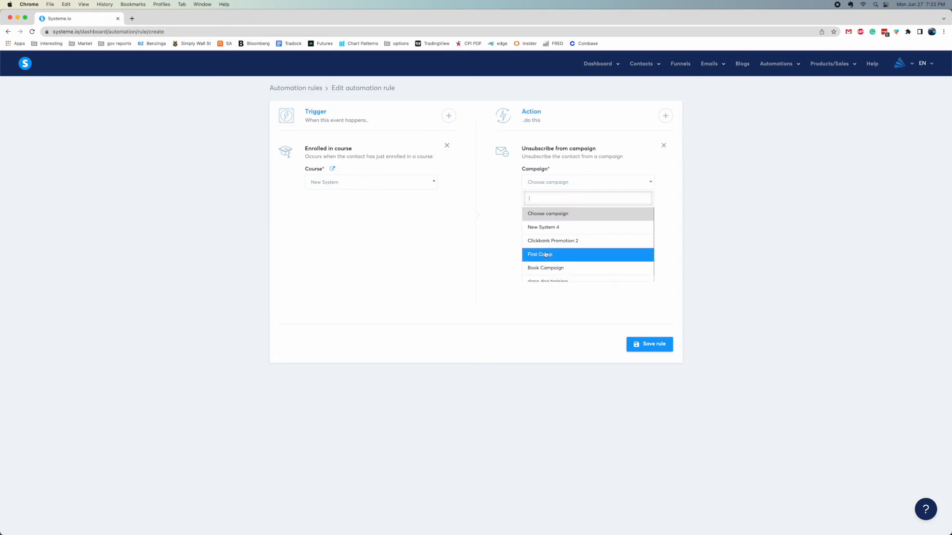
{"action": "left_click", "coordinate": [550, 241]}
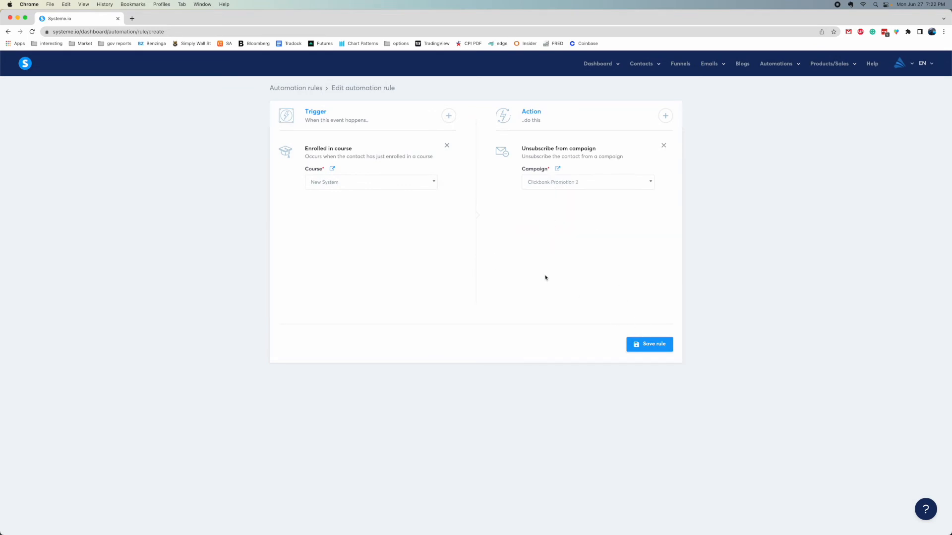
{"action": "left_click", "coordinate": [648, 520]}
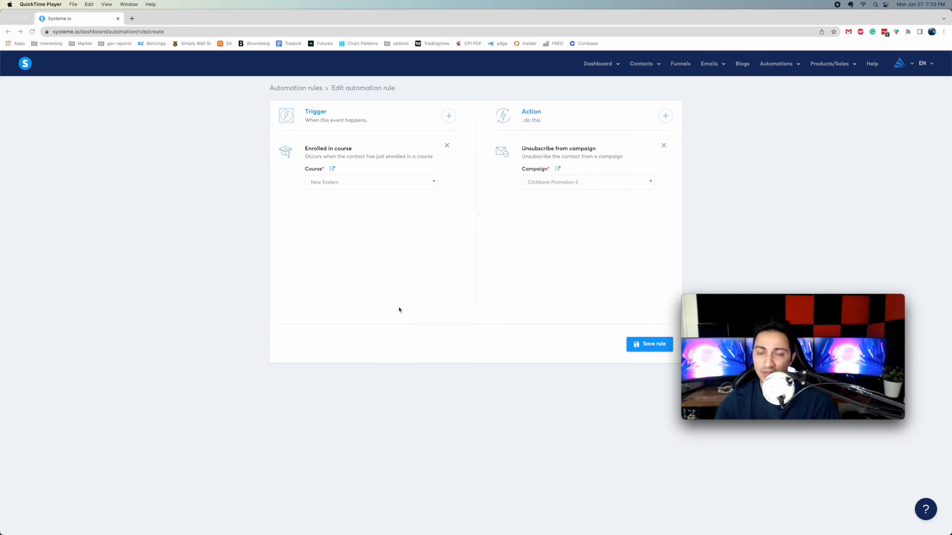
{"action": "left_click", "coordinate": [639, 344]}
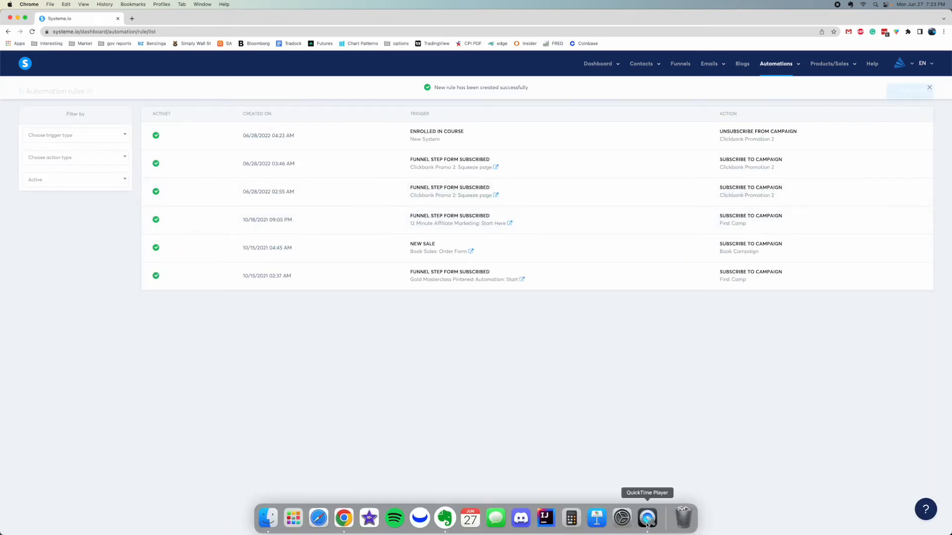
{"action": "left_click", "coordinate": [648, 519]}
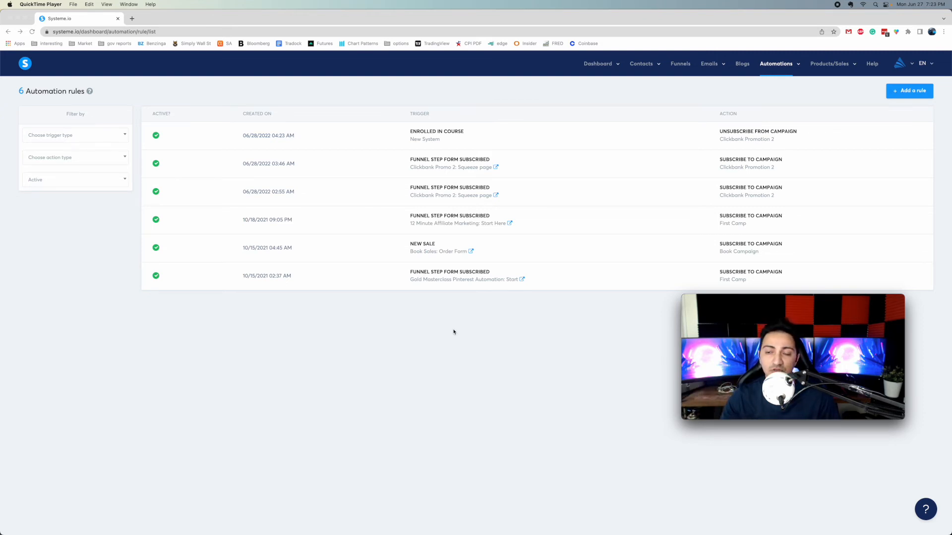
From the Workflows list, start a new workflow named 'Promotion campaign'
{"action": "left_click", "coordinate": [499, 308]}
{"action": "mouse_move", "coordinate": [791, 62]}
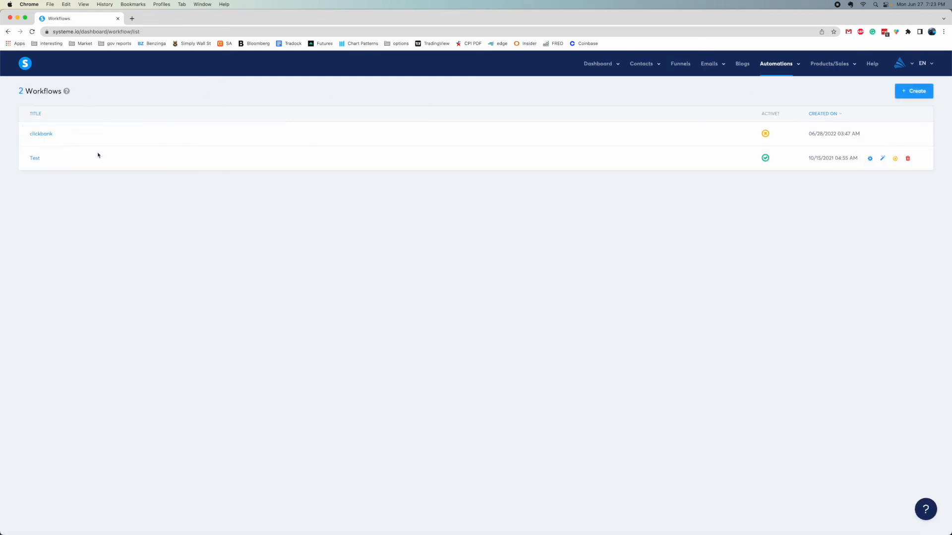
{"action": "left_click", "coordinate": [914, 92]}
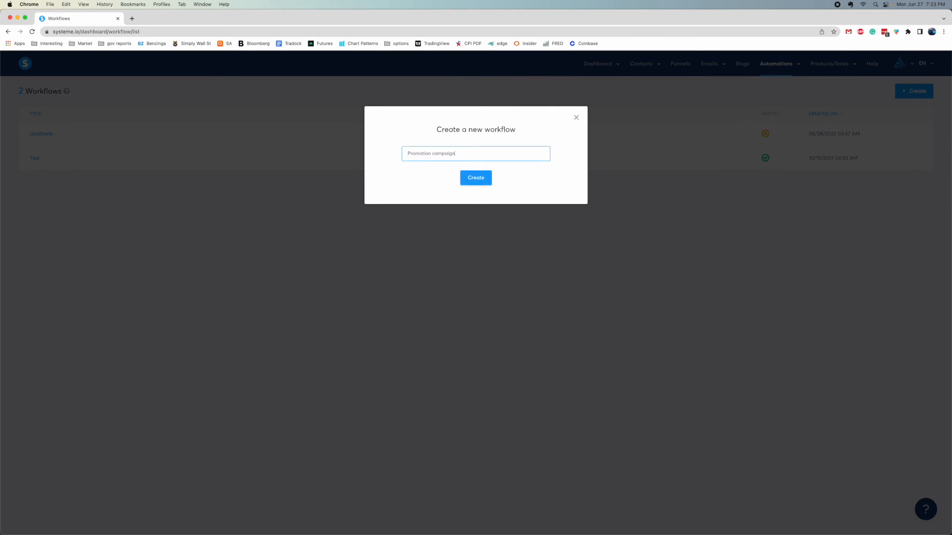
Create the 'Promotion campaign' workflow and open it in the builder
{"action": "left_click", "coordinate": [478, 180]}
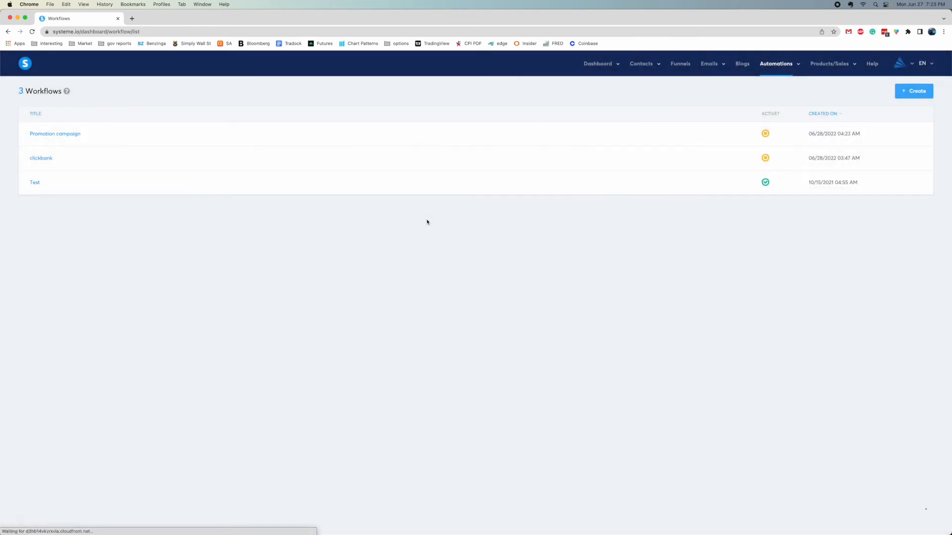
{"action": "left_click", "coordinate": [60, 135]}
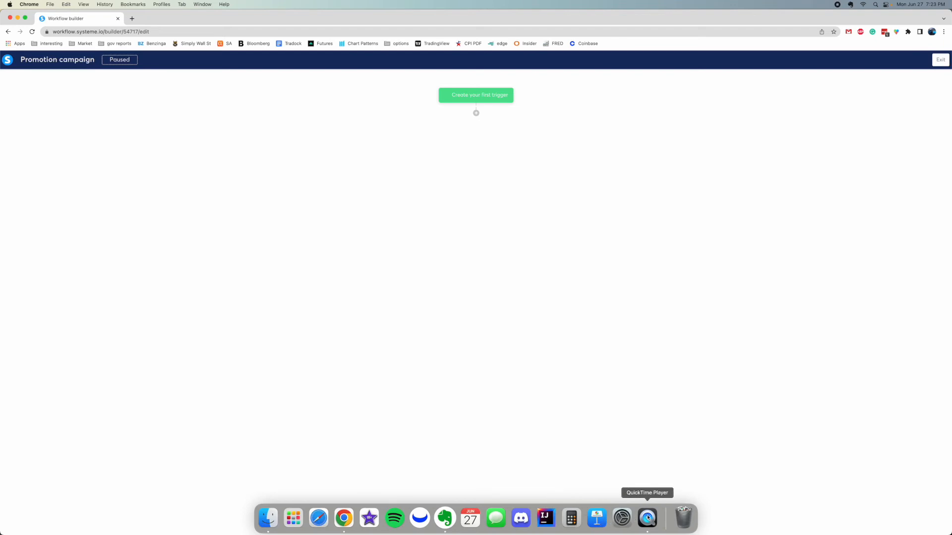
{"action": "left_click", "coordinate": [647, 517]}
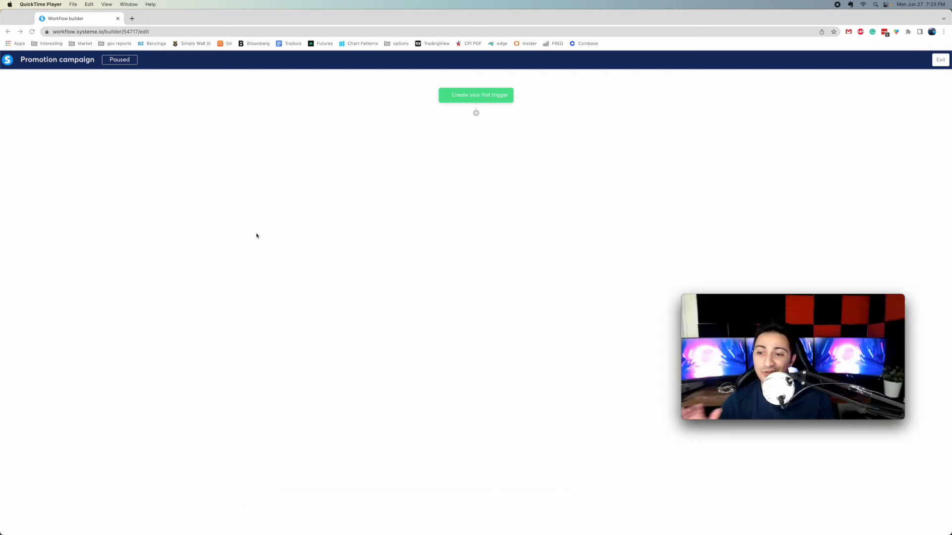
Start the workflow's first trigger, briefly trying the course bundle enrollment type
{"action": "left_click", "coordinate": [437, 130]}
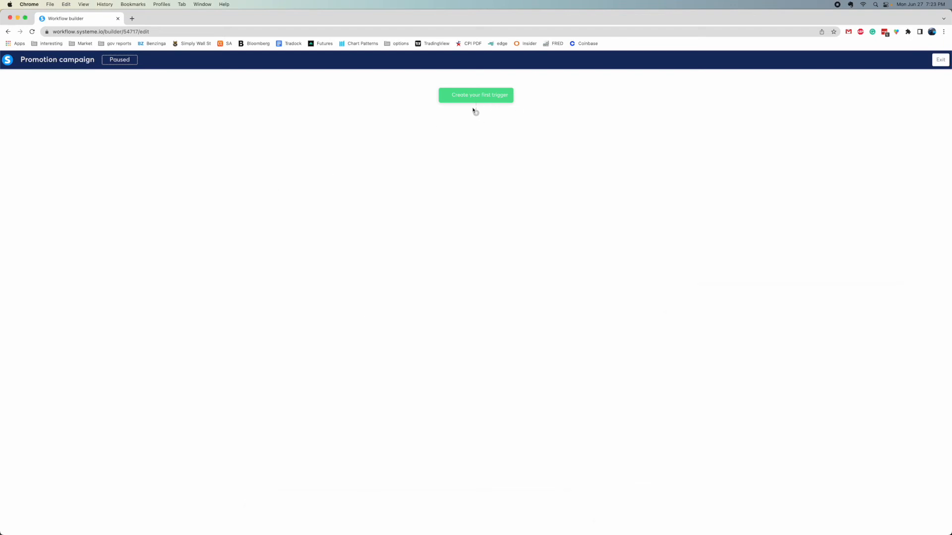
{"action": "left_click", "coordinate": [429, 272]}
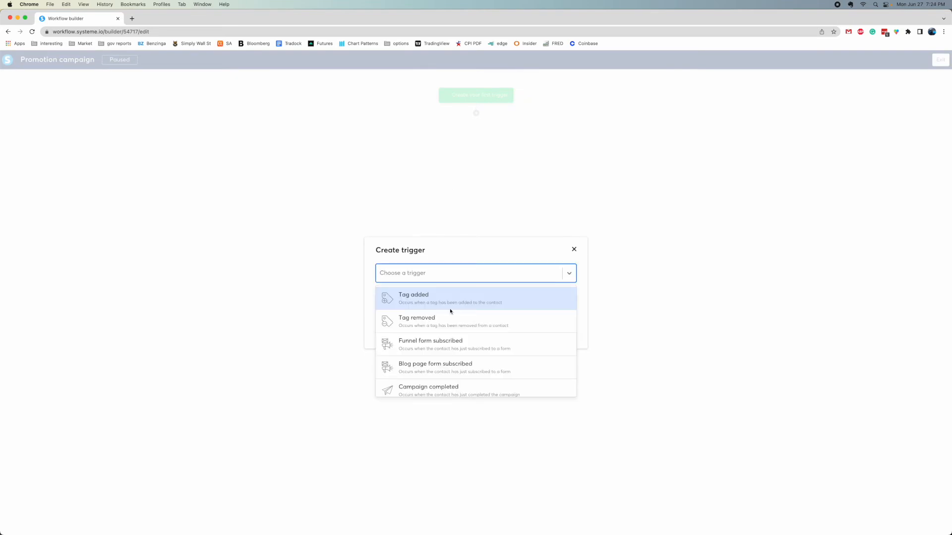
{"action": "scroll", "coordinate": [453, 363], "scroll_direction": "down", "scroll_amount": 2}
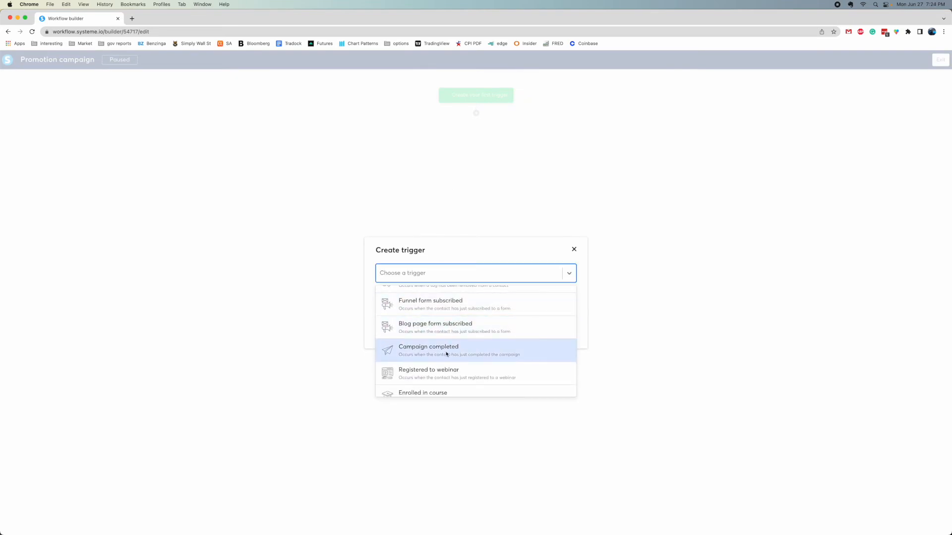
{"action": "scroll", "coordinate": [446, 353], "scroll_direction": "down", "scroll_amount": 2}
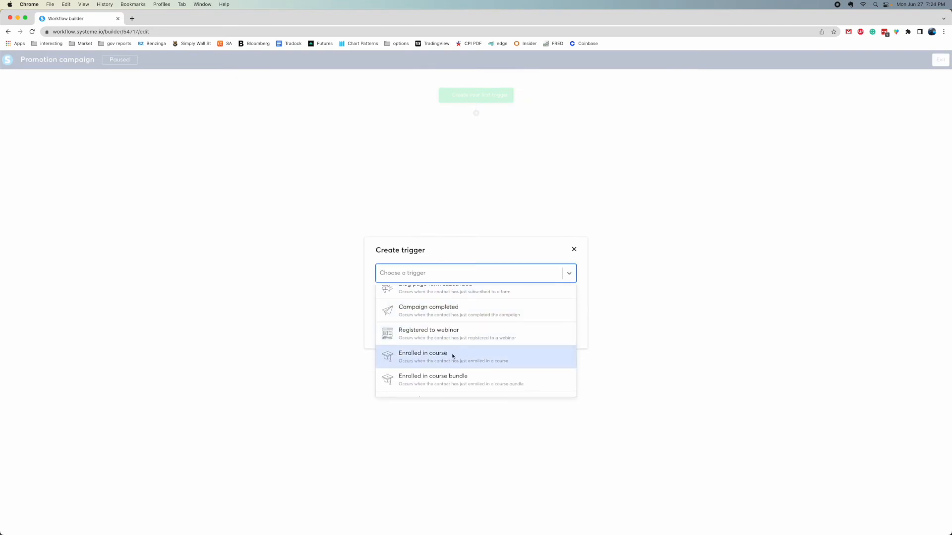
{"action": "scroll", "coordinate": [453, 355], "scroll_direction": "down", "scroll_amount": 2}
{"action": "left_click", "coordinate": [464, 341]}
{"action": "left_click", "coordinate": [415, 297]}
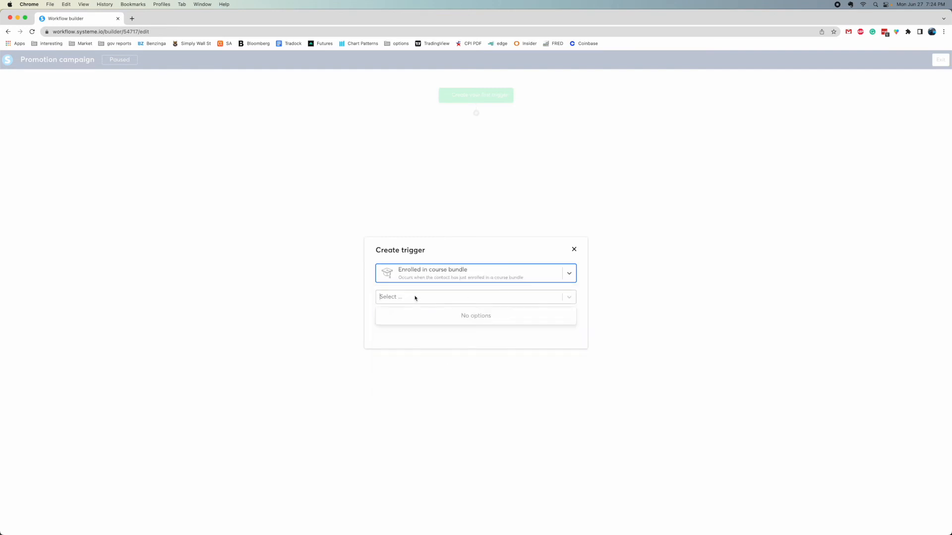
{"action": "left_click", "coordinate": [413, 299]}
{"action": "left_click", "coordinate": [444, 300]}
{"action": "left_click", "coordinate": [444, 273]}
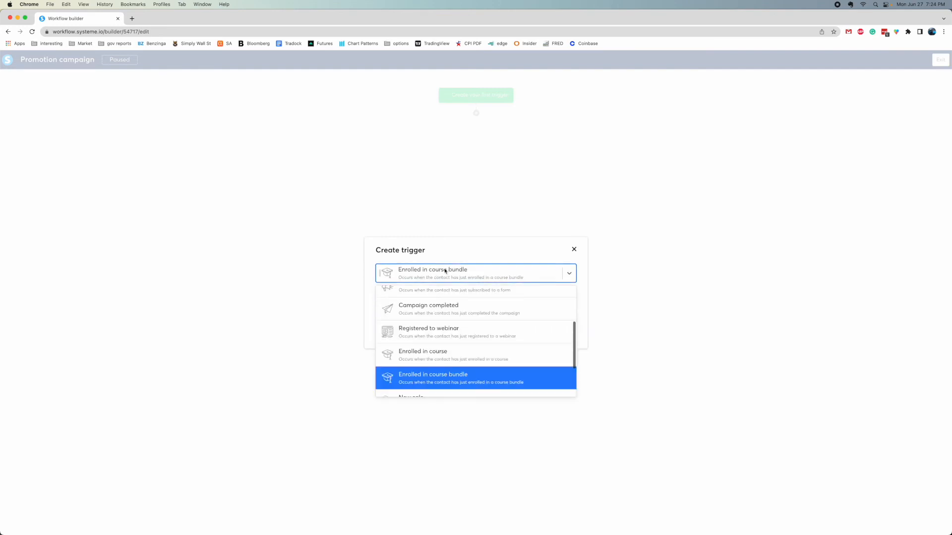
Create an 'Enrolled in course' trigger for the New System course and add a following step
{"action": "scroll", "coordinate": [457, 364], "scroll_direction": "up", "scroll_amount": 1}
{"action": "scroll", "coordinate": [456, 364], "scroll_direction": "down", "scroll_amount": 1}
{"action": "left_click", "coordinate": [457, 359]}
{"action": "left_click", "coordinate": [434, 298]}
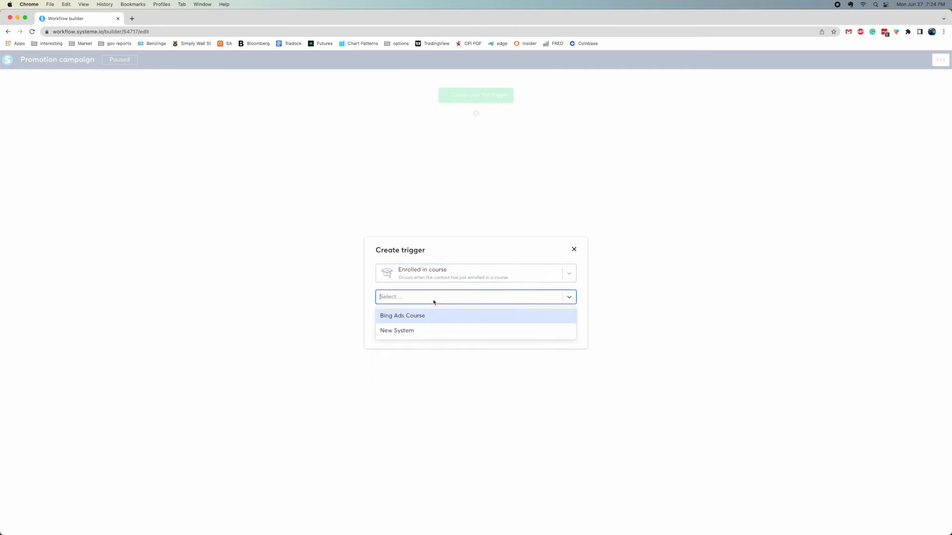
{"action": "left_click", "coordinate": [403, 332]}
{"action": "left_click", "coordinate": [389, 319]}
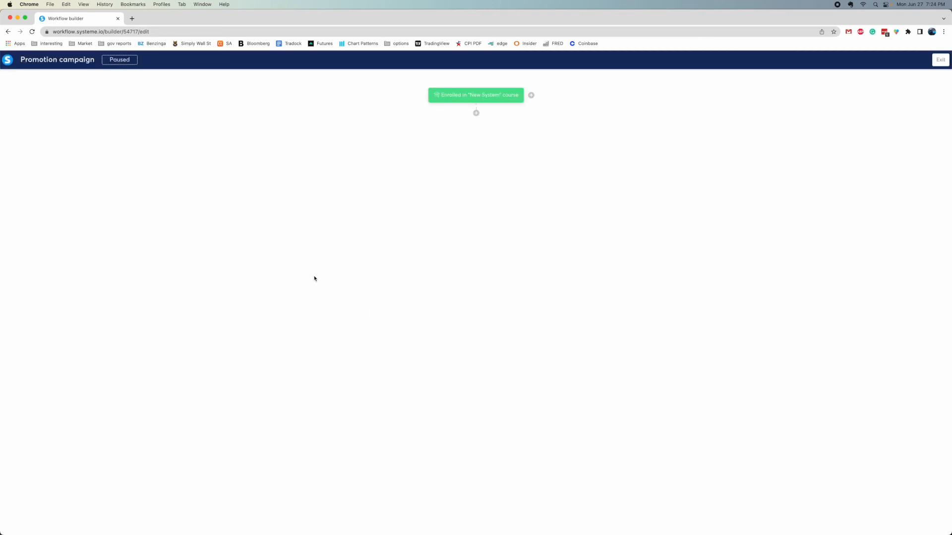
{"action": "left_click", "coordinate": [476, 114]}
Add a Delay of 5 Days, then start a decision step below 'Wait 5 days'
{"action": "left_click", "coordinate": [404, 336]}
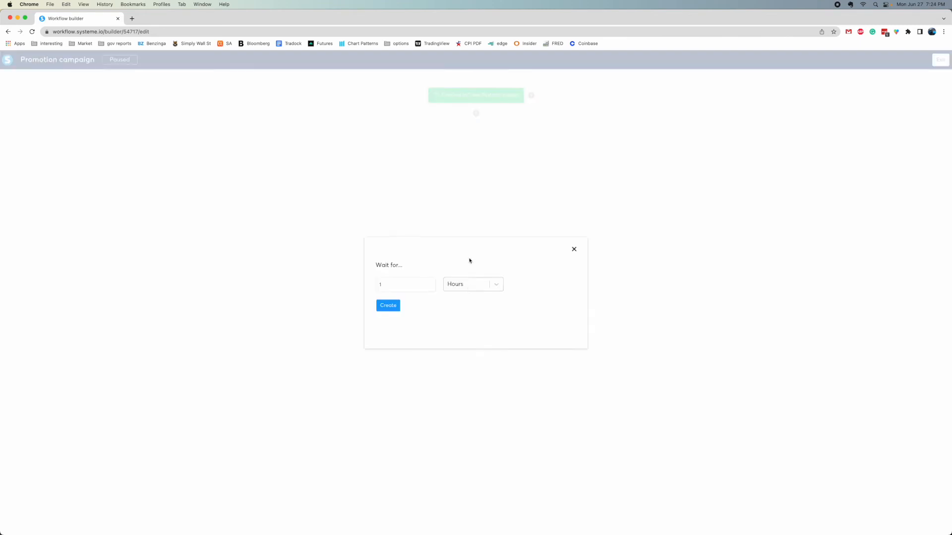
{"action": "left_click", "coordinate": [415, 283]}
{"action": "left_click", "coordinate": [472, 285]}
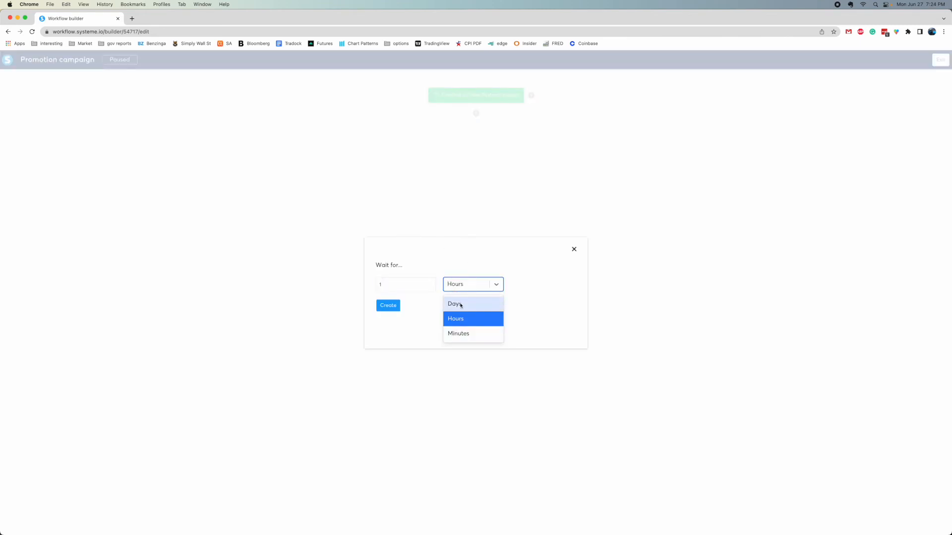
{"action": "left_click", "coordinate": [461, 304]}
{"action": "left_click_drag", "start_coordinate": [390, 288], "coordinate": [349, 286]}
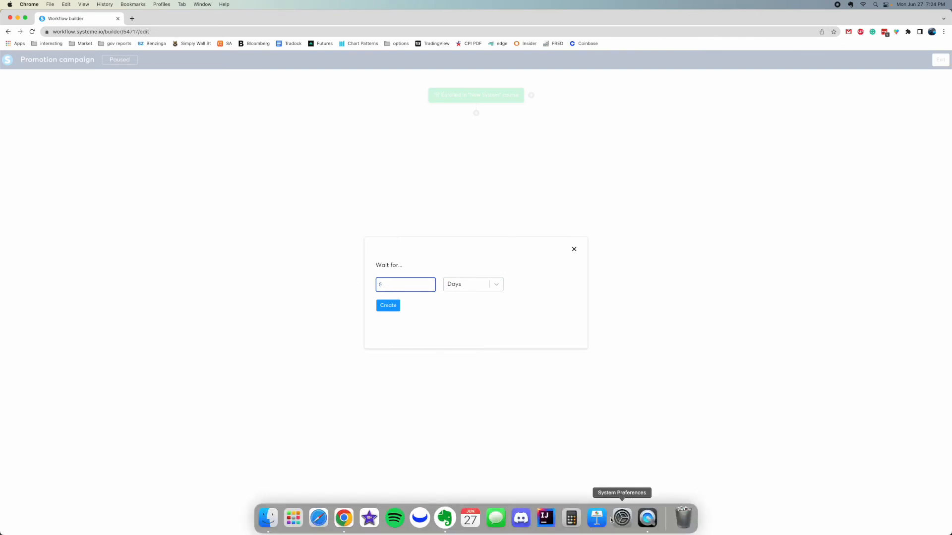
{"action": "left_click", "coordinate": [647, 518]}
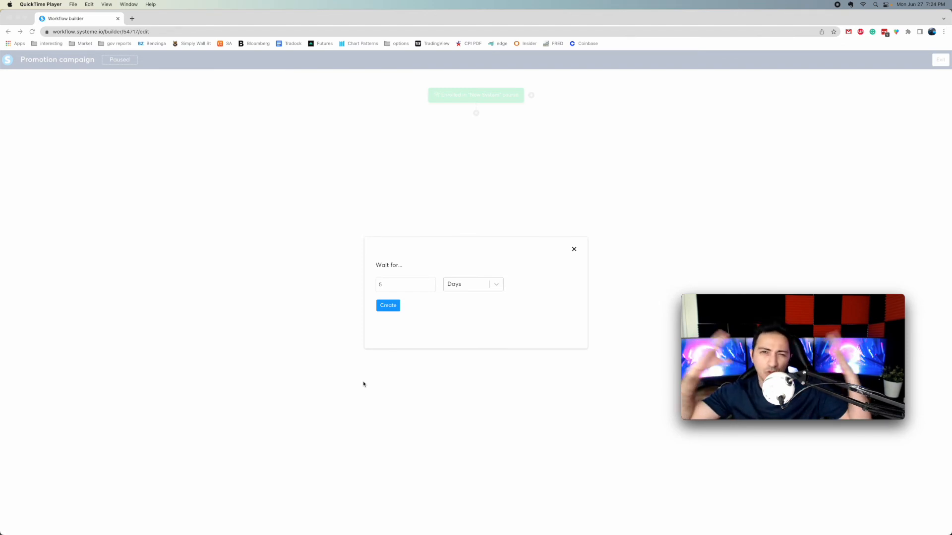
{"action": "left_click", "coordinate": [405, 284]}
{"action": "left_click", "coordinate": [389, 305]}
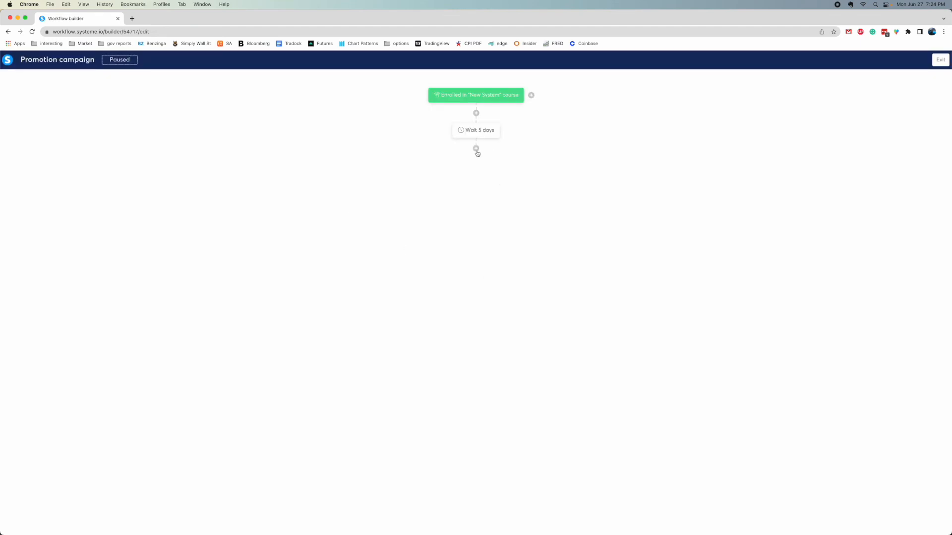
{"action": "left_click", "coordinate": [475, 149]}
{"action": "left_click", "coordinate": [484, 284]}
Try the decision filter options, including Contact activity, and remove the extra empty condition
{"action": "left_click", "coordinate": [382, 252]}
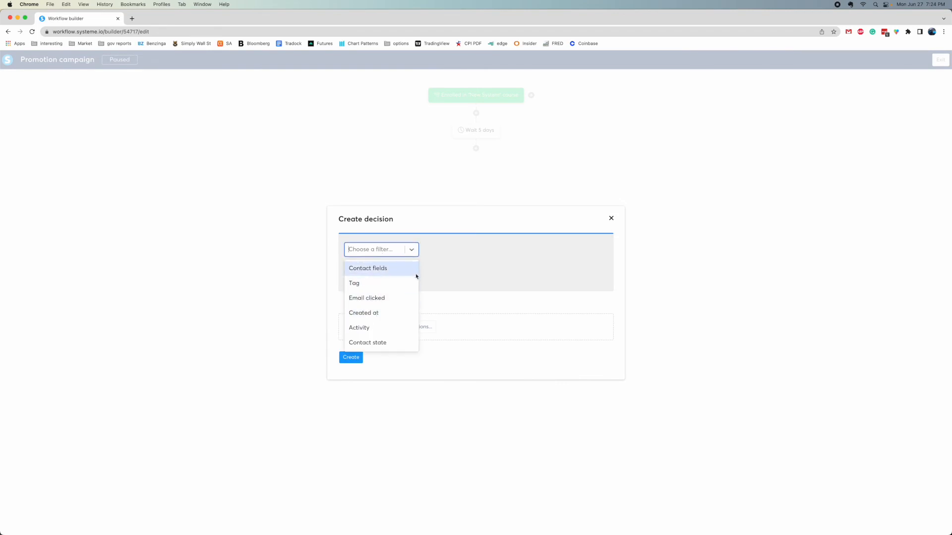
{"action": "left_click", "coordinate": [475, 265]}
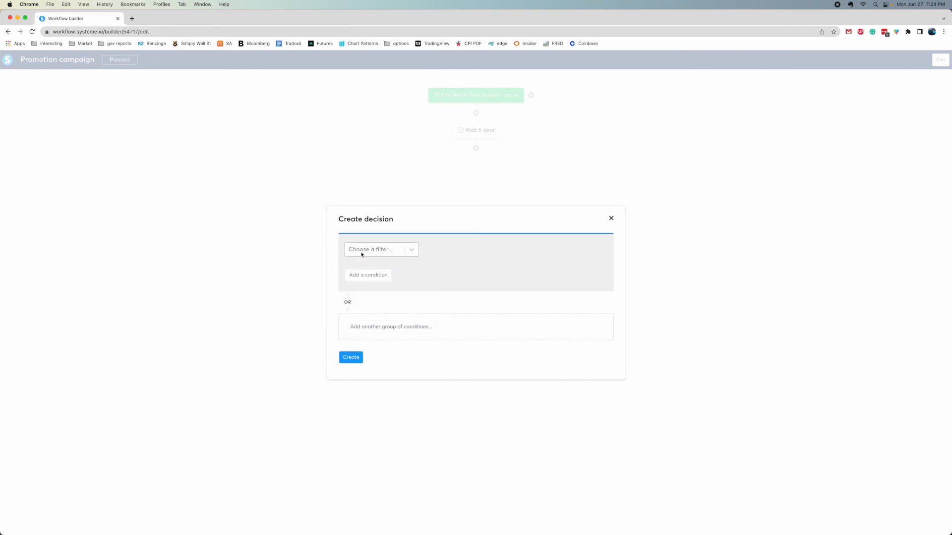
{"action": "left_click", "coordinate": [378, 254]}
{"action": "left_click", "coordinate": [388, 326]}
{"action": "left_click", "coordinate": [363, 249]}
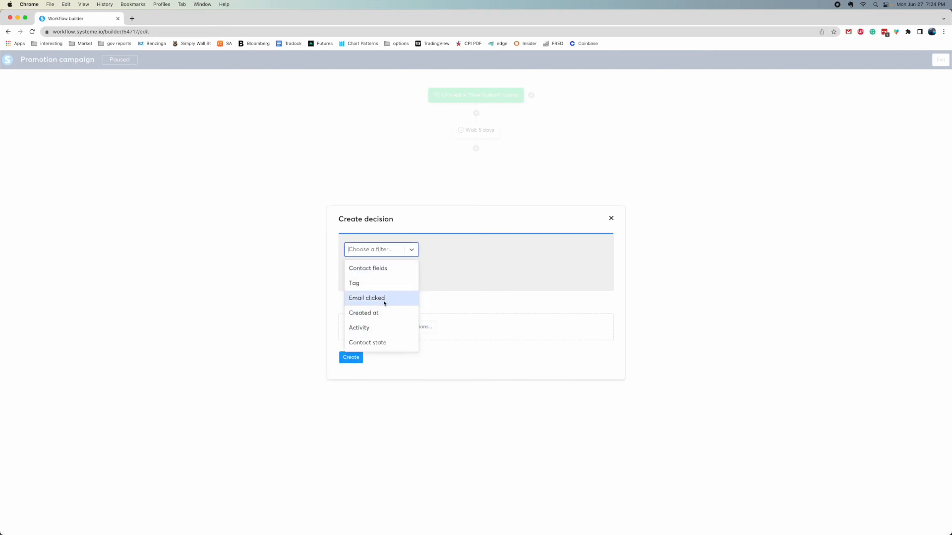
{"action": "left_click", "coordinate": [360, 330]}
{"action": "left_click", "coordinate": [367, 281]}
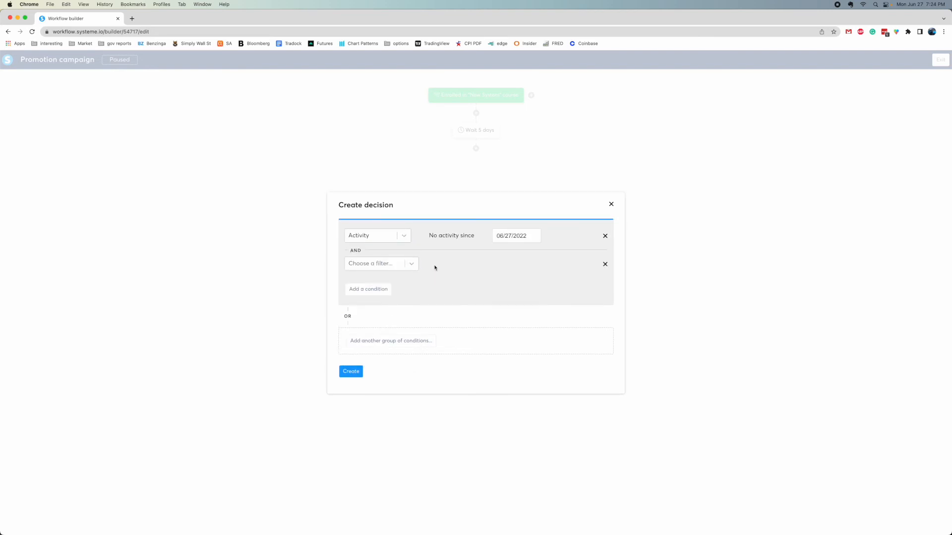
{"action": "left_click", "coordinate": [606, 265]}
Base the decision on Contact state set to Unsubscribed and create it
{"action": "left_click", "coordinate": [353, 250]}
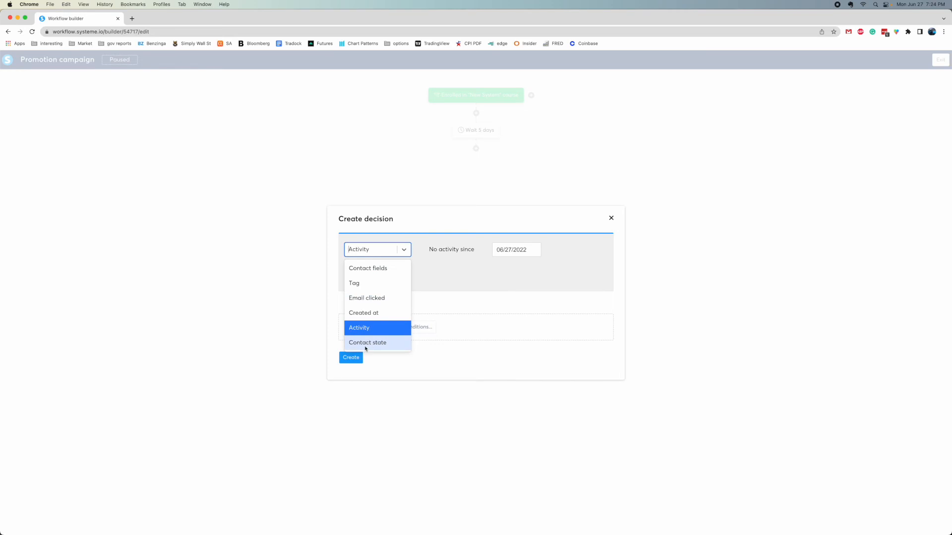
{"action": "left_click", "coordinate": [366, 345]}
{"action": "left_click", "coordinate": [470, 250]}
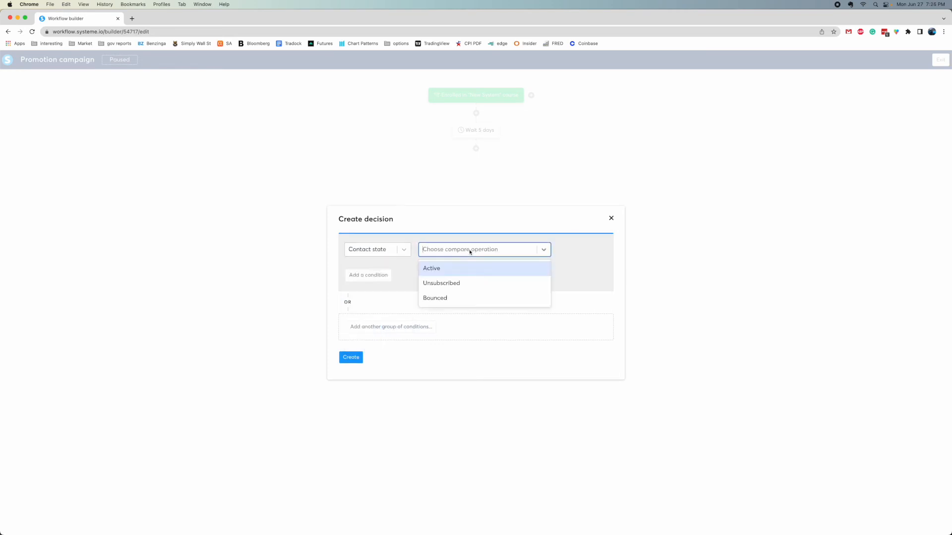
{"action": "left_click", "coordinate": [441, 283]}
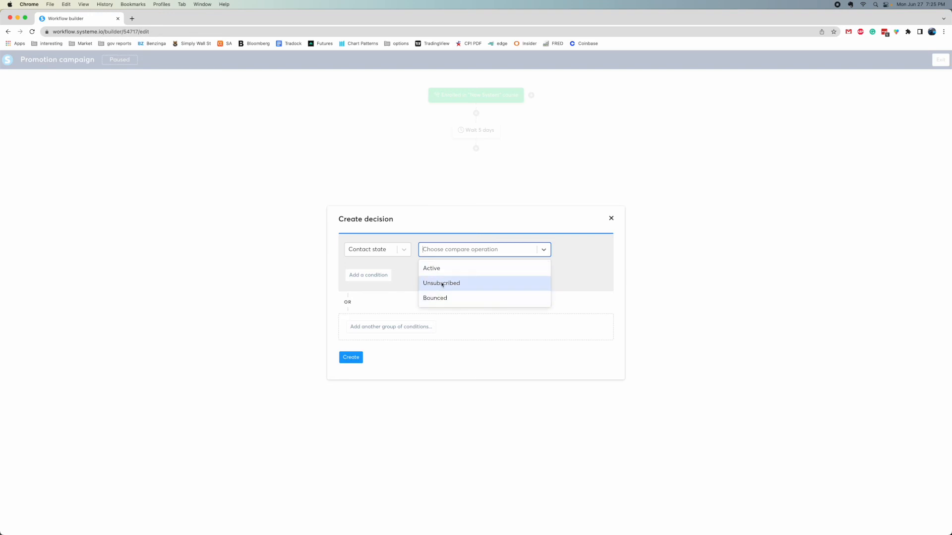
{"action": "left_click", "coordinate": [442, 284]}
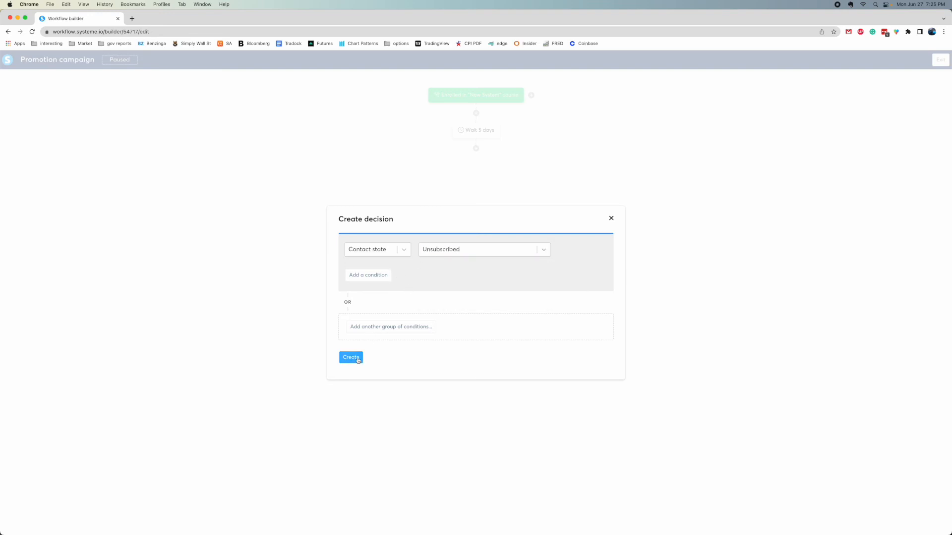
{"action": "left_click", "coordinate": [352, 359]}
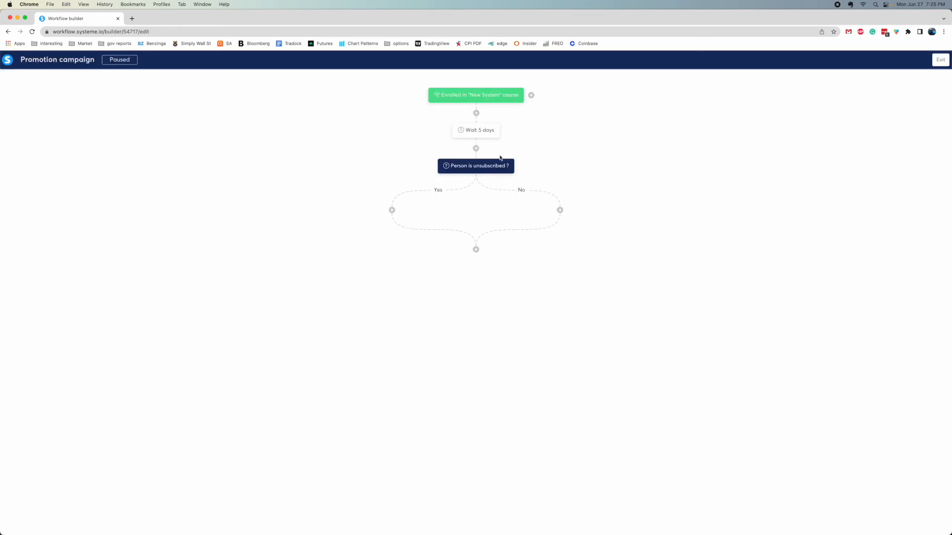
Add an Enroll in course action for the Bing Ads Course on the Yes branch
{"action": "left_click", "coordinate": [391, 211]}
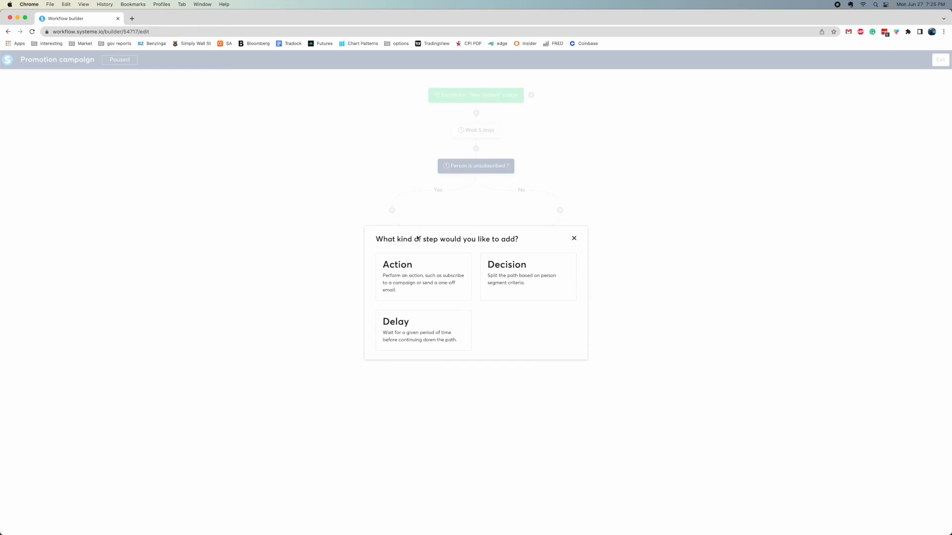
{"action": "left_click", "coordinate": [413, 291]}
{"action": "left_click", "coordinate": [419, 280]}
{"action": "scroll", "coordinate": [442, 352], "scroll_direction": "down", "scroll_amount": 2}
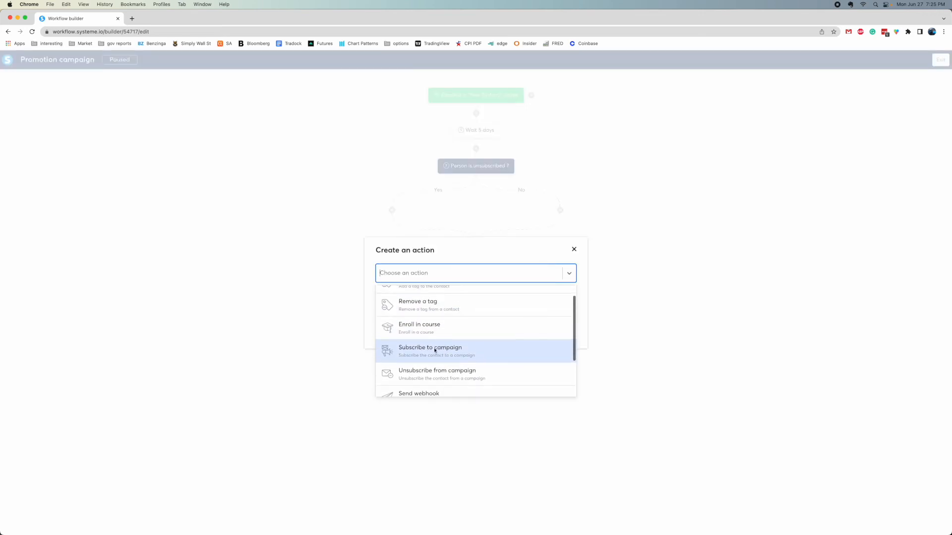
{"action": "left_click", "coordinate": [417, 328]}
{"action": "left_click", "coordinate": [409, 291]}
{"action": "left_click", "coordinate": [408, 329]}
{"action": "left_click", "coordinate": [410, 291]}
{"action": "left_click", "coordinate": [404, 308]}
{"action": "left_click", "coordinate": [389, 335]}
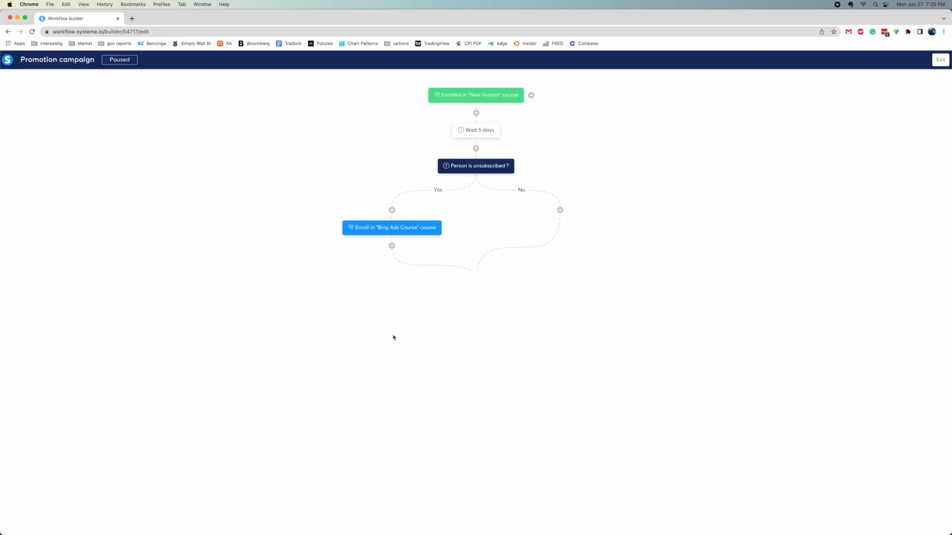
Below the enrollment, add a Send an email action using the 'hello' email
{"action": "left_click", "coordinate": [392, 246]}
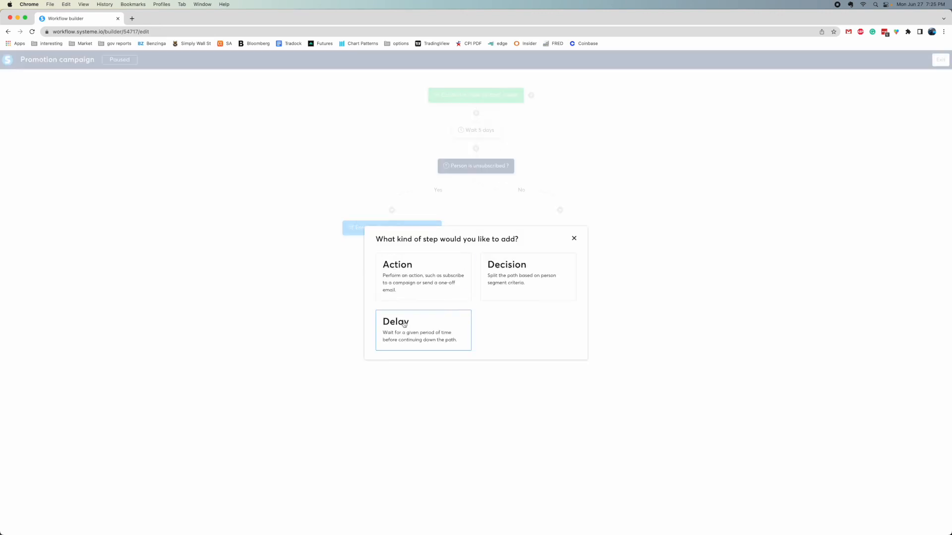
{"action": "left_click", "coordinate": [429, 280]}
{"action": "left_click", "coordinate": [431, 273]}
{"action": "scroll", "coordinate": [438, 346], "scroll_direction": "down", "scroll_amount": 3}
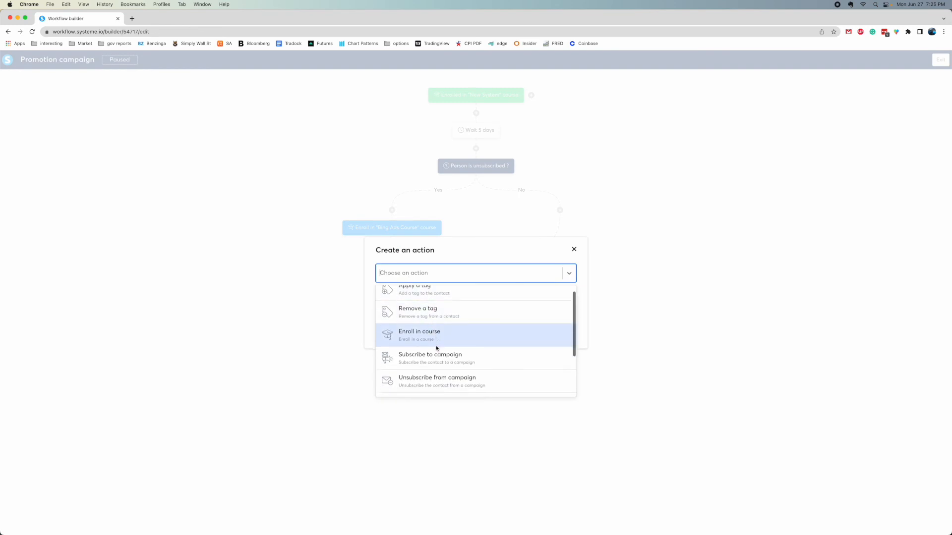
{"action": "scroll", "coordinate": [438, 370], "scroll_direction": "down", "scroll_amount": 1}
{"action": "left_click", "coordinate": [438, 370]}
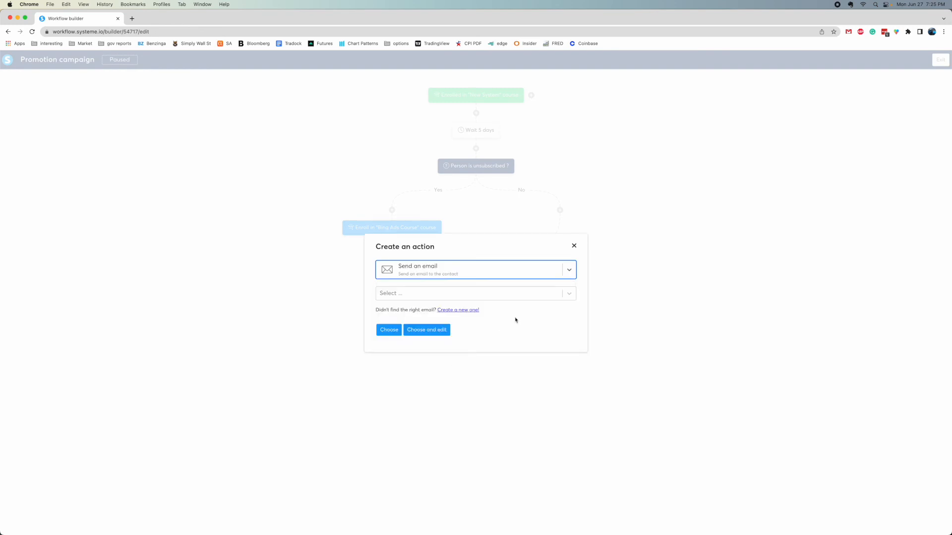
{"action": "left_click", "coordinate": [406, 293]}
{"action": "left_click", "coordinate": [405, 312]}
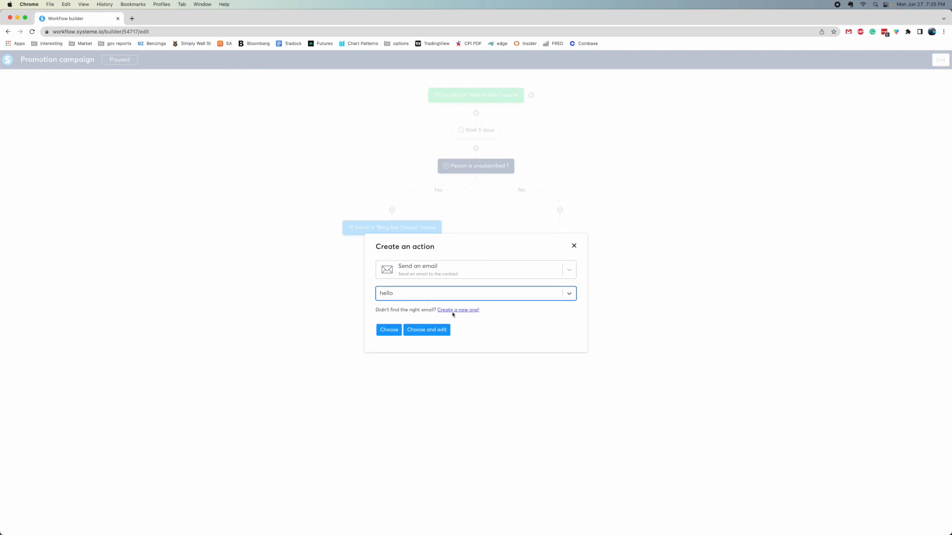
{"action": "left_click", "coordinate": [389, 331]}
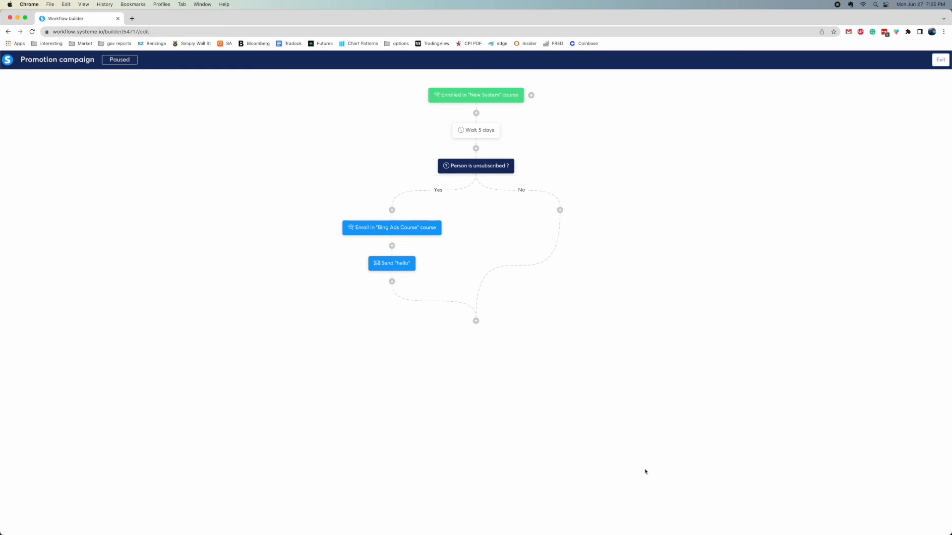
{"action": "left_click", "coordinate": [647, 517]}
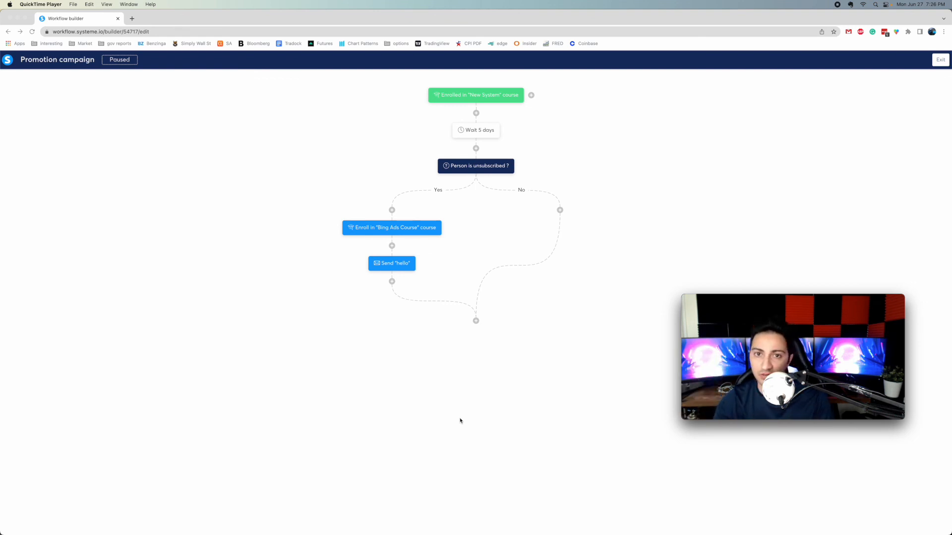
Add a Send an email action on the No branch
{"action": "left_click", "coordinate": [559, 199]}
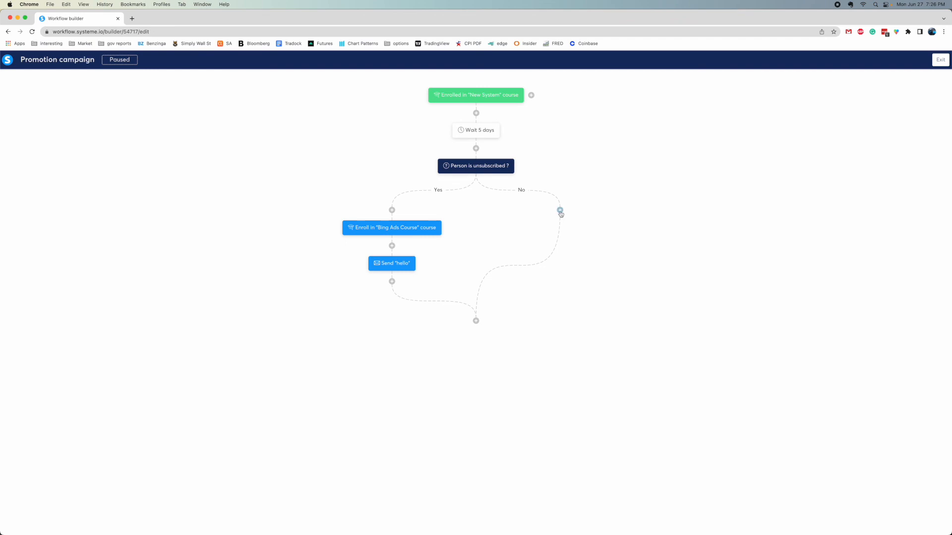
{"action": "left_click", "coordinate": [560, 210]}
{"action": "left_click", "coordinate": [426, 285]}
{"action": "left_click", "coordinate": [451, 273]}
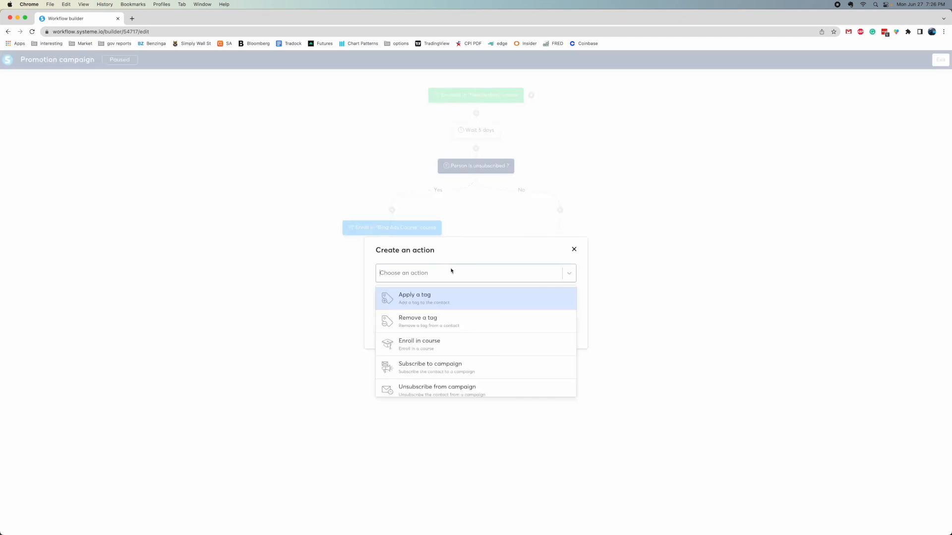
{"action": "scroll", "coordinate": [432, 368], "scroll_direction": "down", "scroll_amount": 2}
{"action": "scroll", "coordinate": [430, 368], "scroll_direction": "down", "scroll_amount": 1}
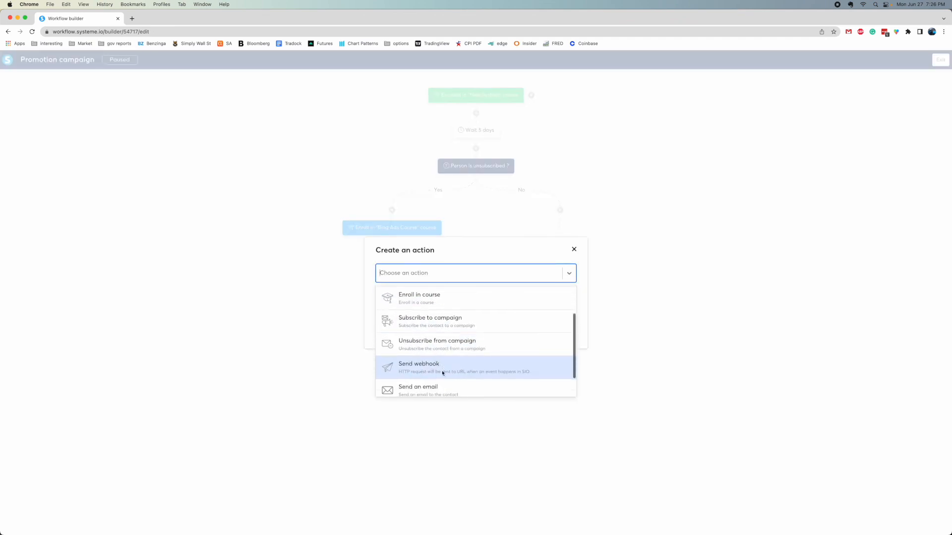
{"action": "left_click", "coordinate": [432, 390]}
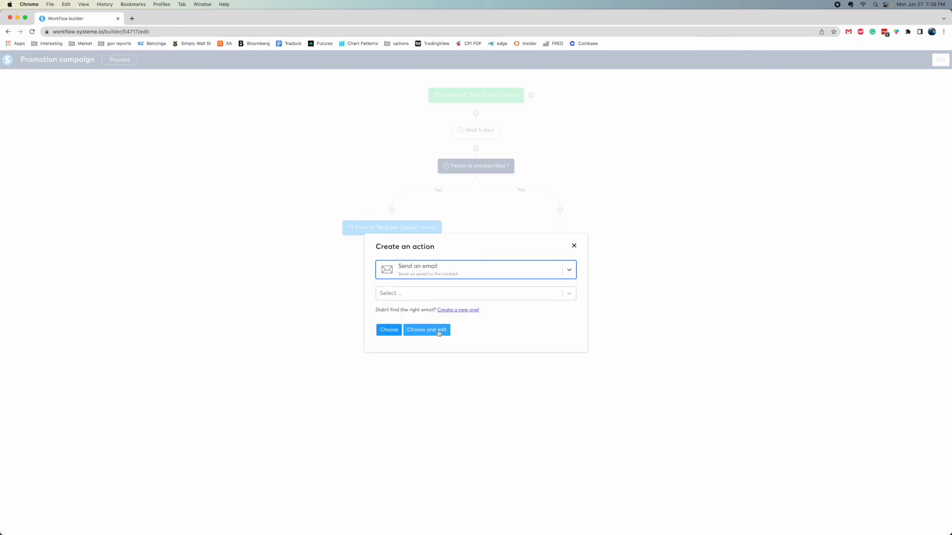
{"action": "left_click", "coordinate": [419, 296]}
{"action": "left_click", "coordinate": [399, 313]}
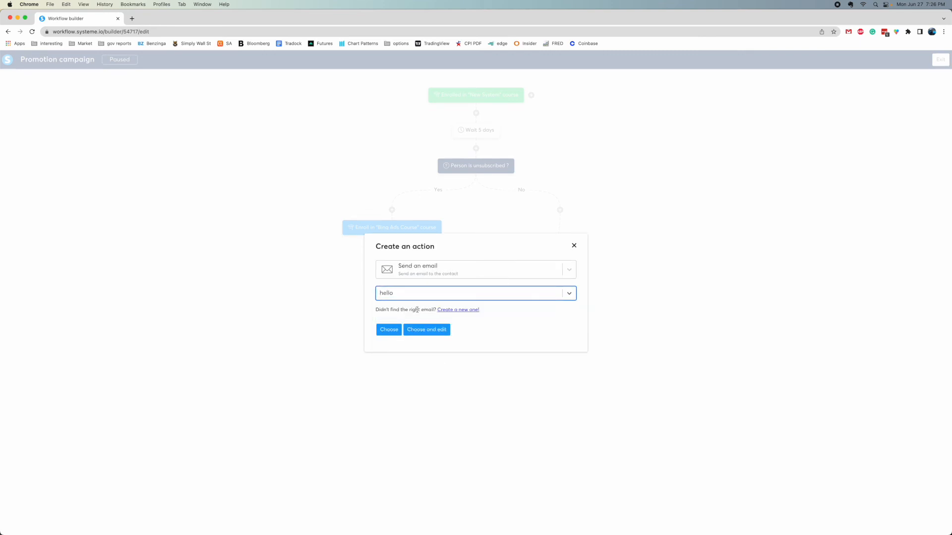
Create a new email with the subject 'thank you', then save and edit it
{"action": "left_click", "coordinate": [454, 310]}
{"action": "left_click", "coordinate": [410, 274]}
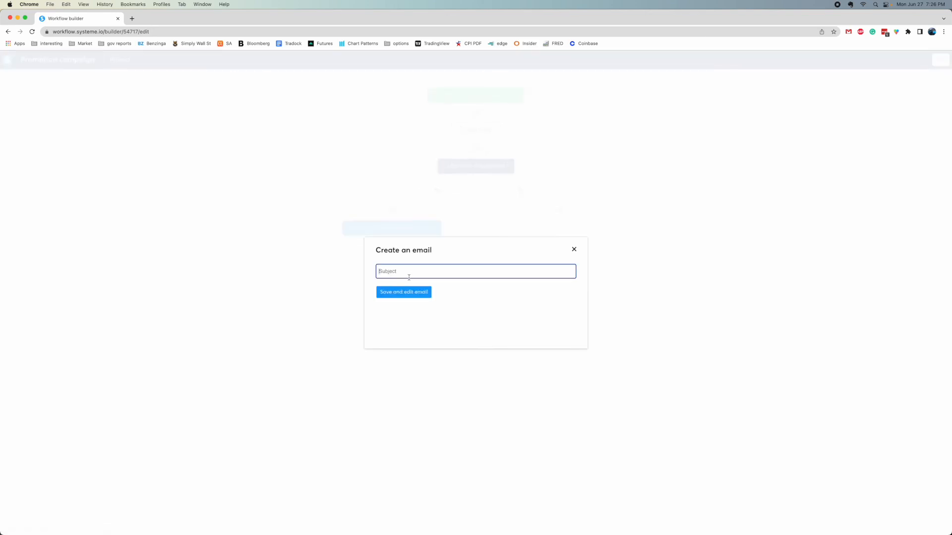
{"action": "type", "text": "thank you"}
{"action": "left_click", "coordinate": [415, 296]}
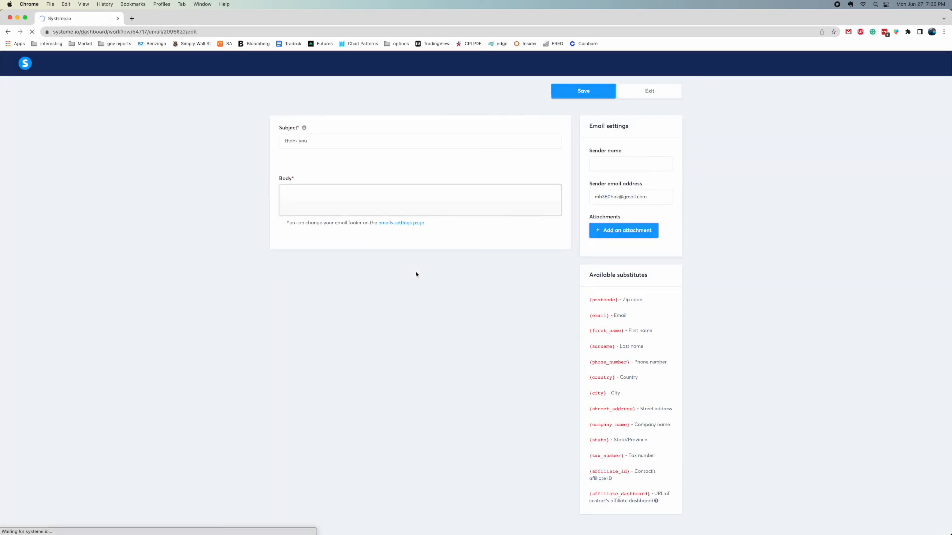
Write the body 'thank you for being a member', fill in the sender's name and email, and save
{"action": "left_click", "coordinate": [336, 261]}
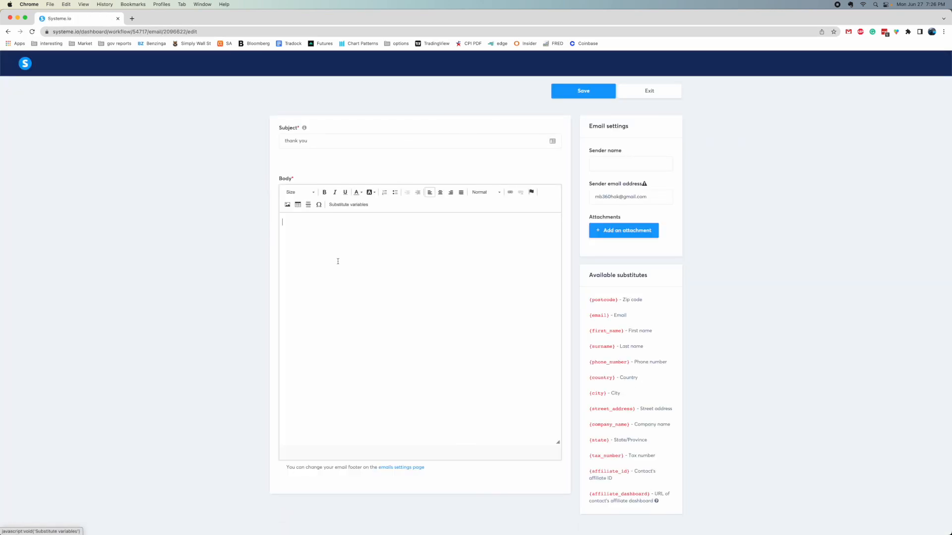
{"action": "type", "text": "thank you for being a member"}
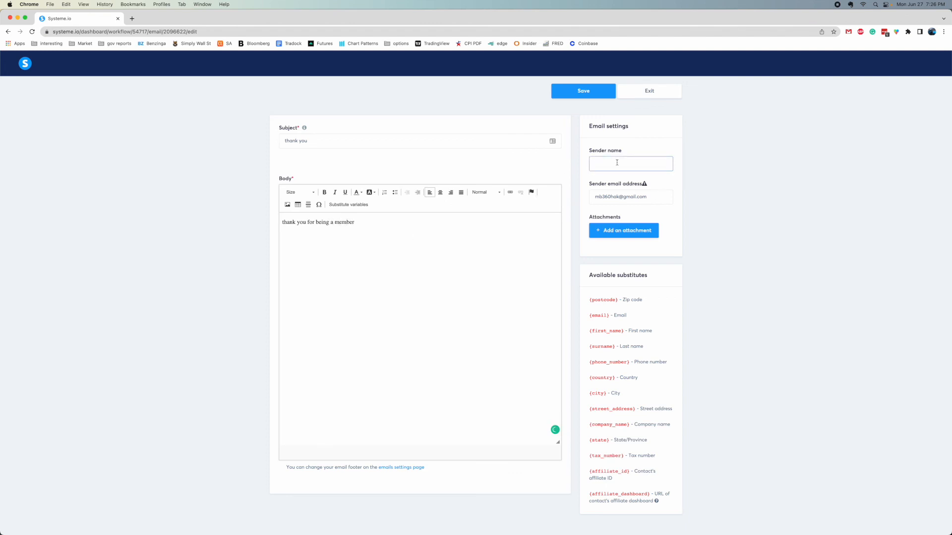
{"action": "type", "text": "Sean"}
{"action": "key", "text": "Tab"}
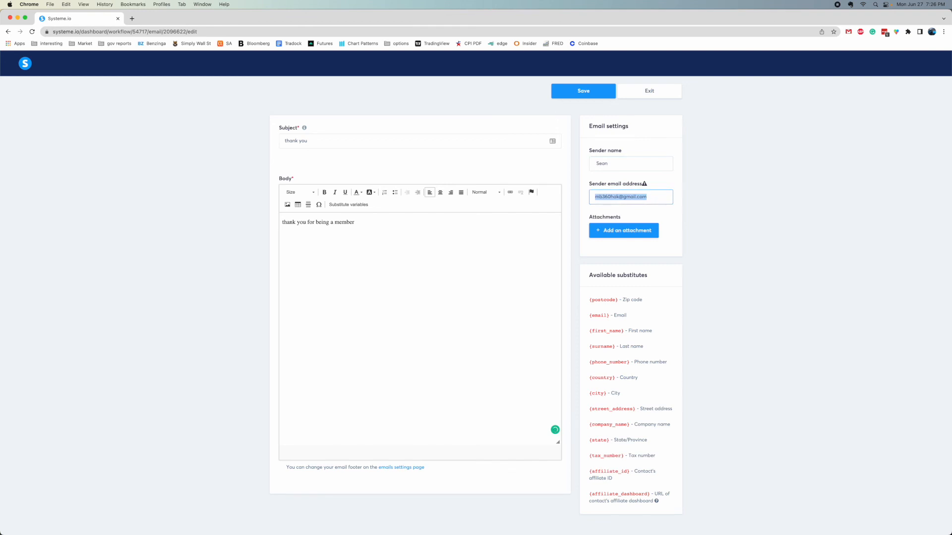
{"action": "type", "text": "versity"}
{"action": "left_click", "coordinate": [594, 90]}
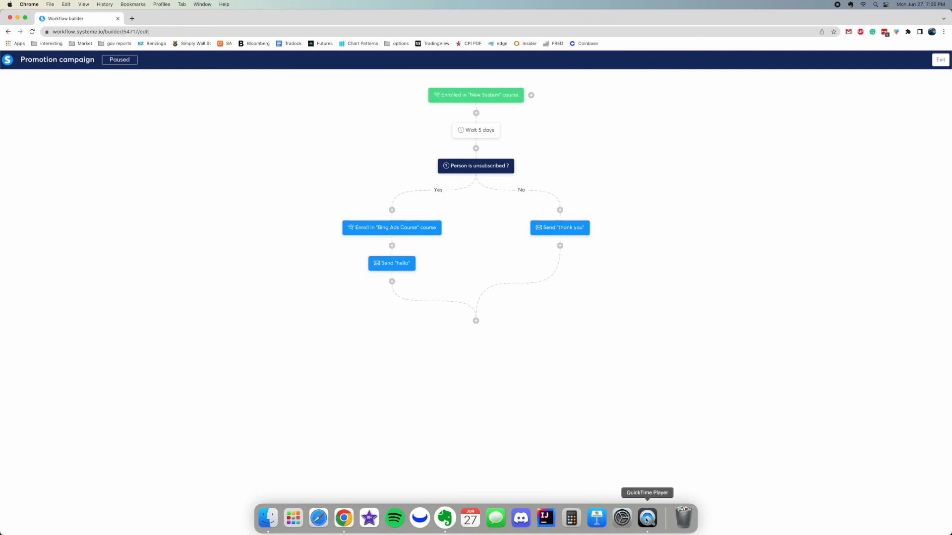
{"action": "left_click", "coordinate": [648, 518]}
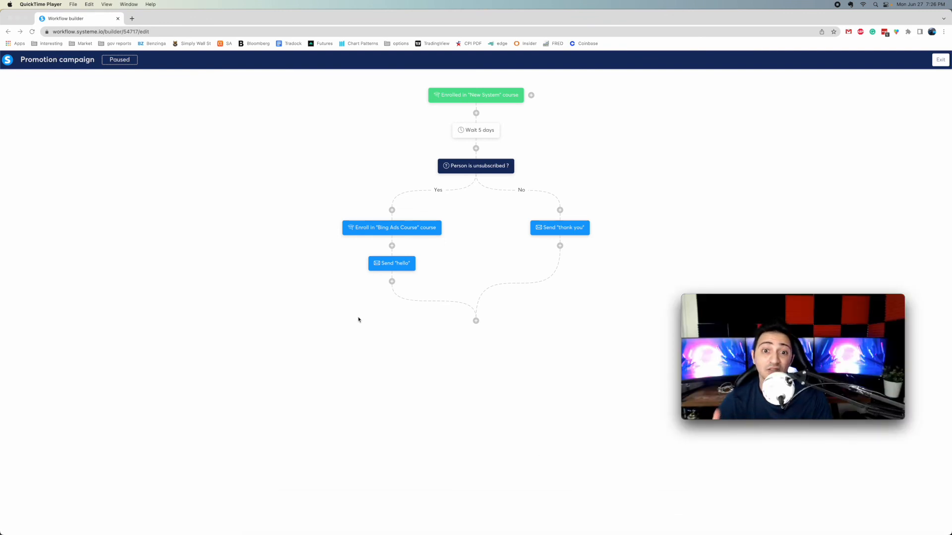